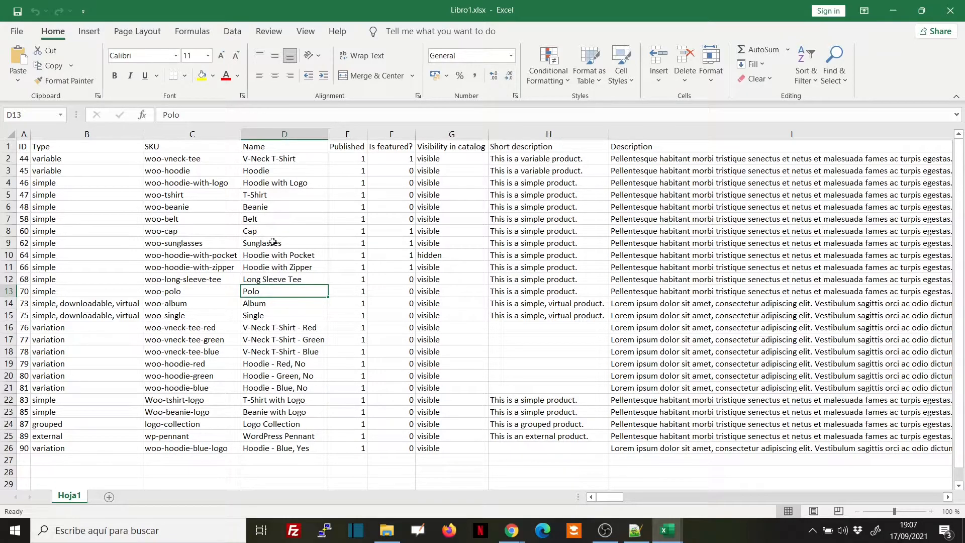
# Step: Convert the product data range $A$1:$AY$26 into a table with headers, removing its external connections
pyautogui.click(272, 242)
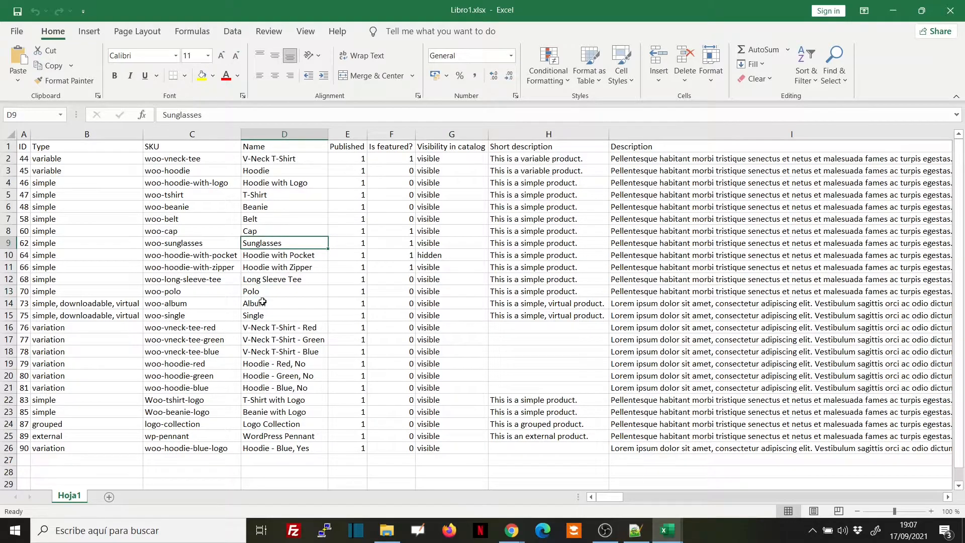
pyautogui.click(93, 32)
pyautogui.click(116, 64)
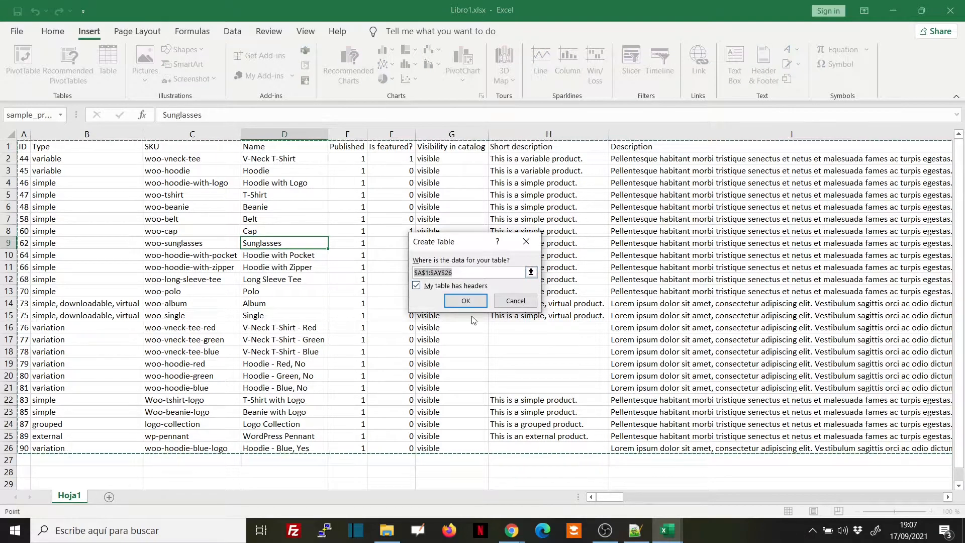
pyautogui.moveTo(611, 497); pyautogui.dragTo(784, 502)
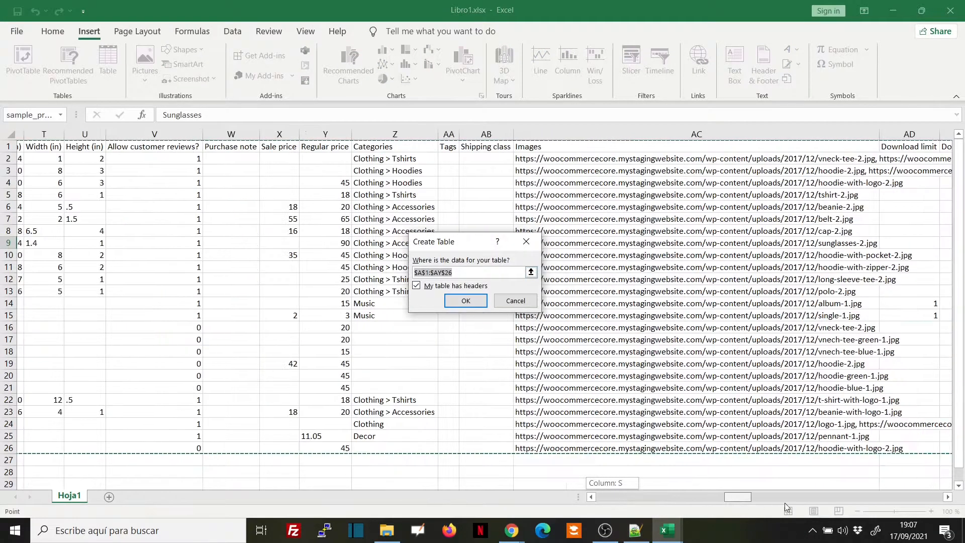
pyautogui.moveTo(875, 499)
pyautogui.mouseDown()
pyautogui.moveTo(912, 495)
pyautogui.moveTo(888, 499)
pyautogui.mouseUp()
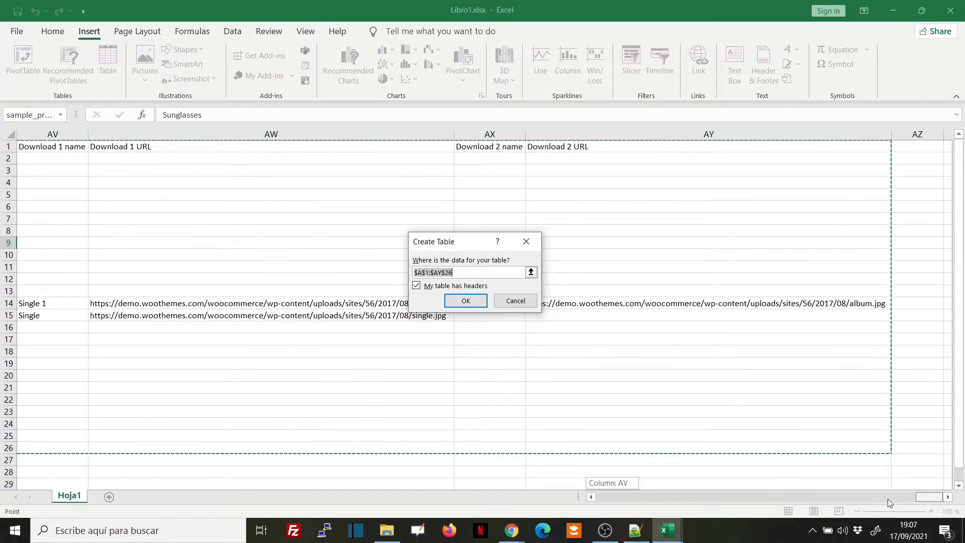
pyautogui.moveTo(602, 495); pyautogui.dragTo(598, 497)
pyautogui.click(466, 302)
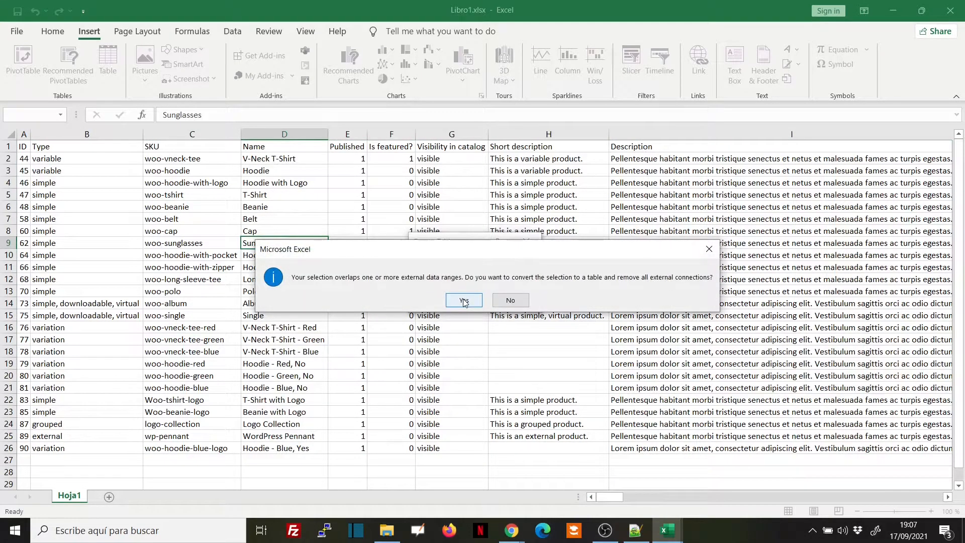
pyautogui.click(463, 299)
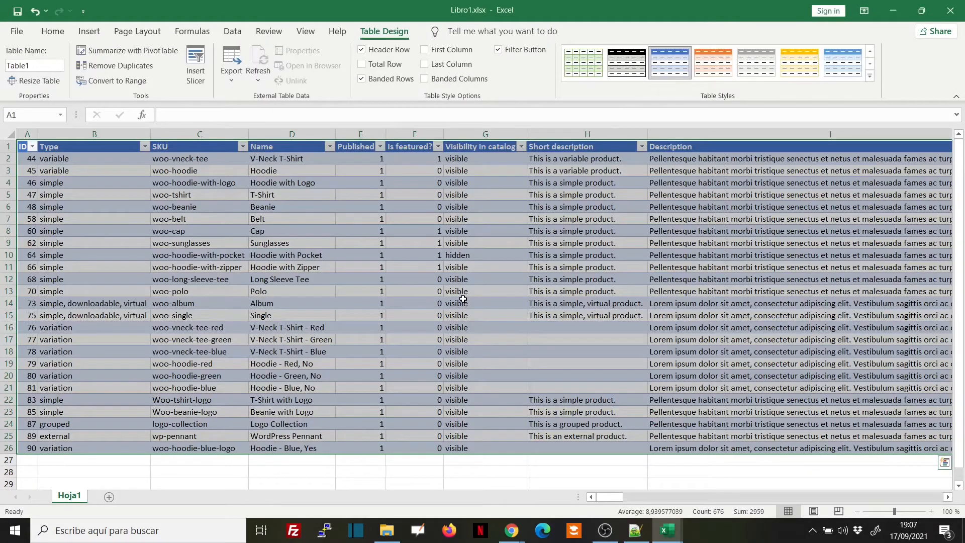
pyautogui.click(463, 299)
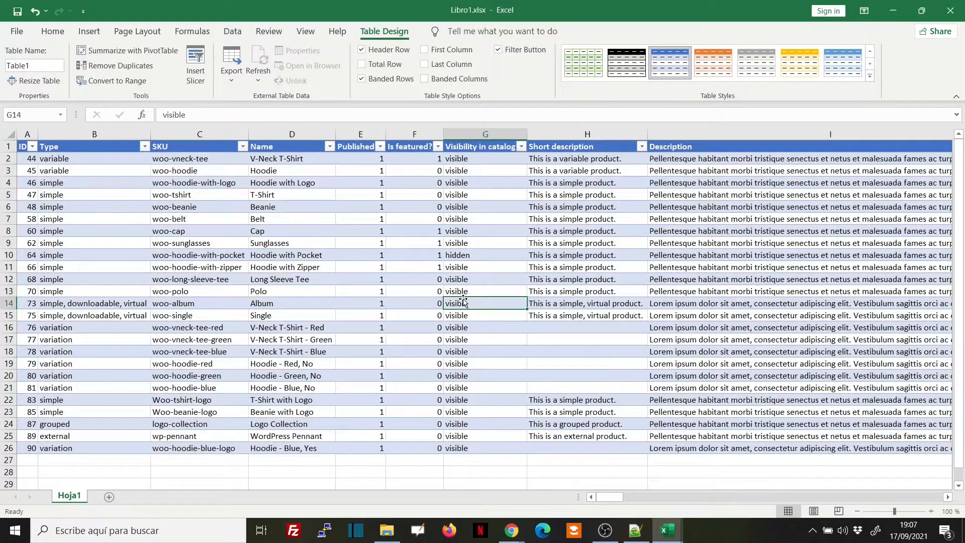
# Step: View the filter options of the Published column and close them without applying a filter
pyautogui.click(381, 147)
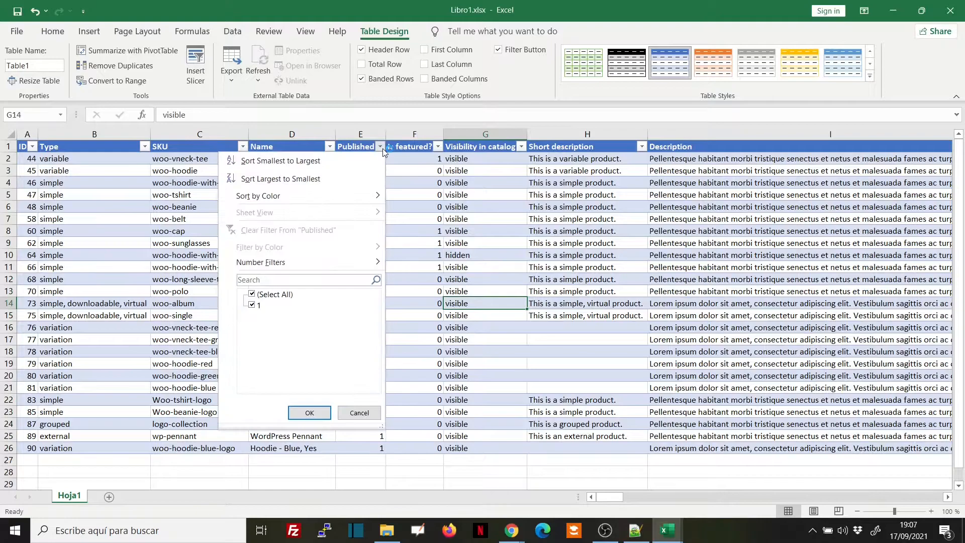
pyautogui.click(382, 148)
pyautogui.click(343, 289)
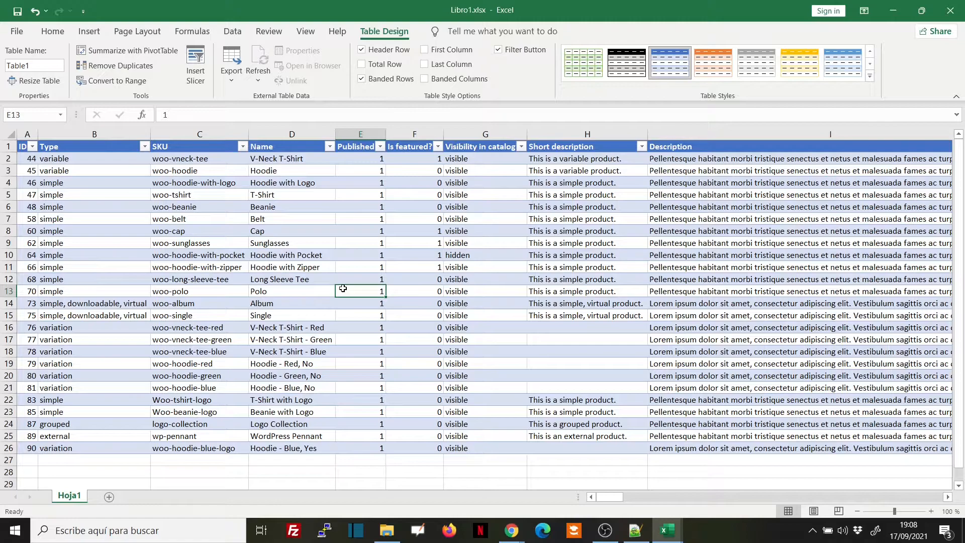
# Step: Undo the conversion of the product data into a table
pyautogui.click(35, 11)
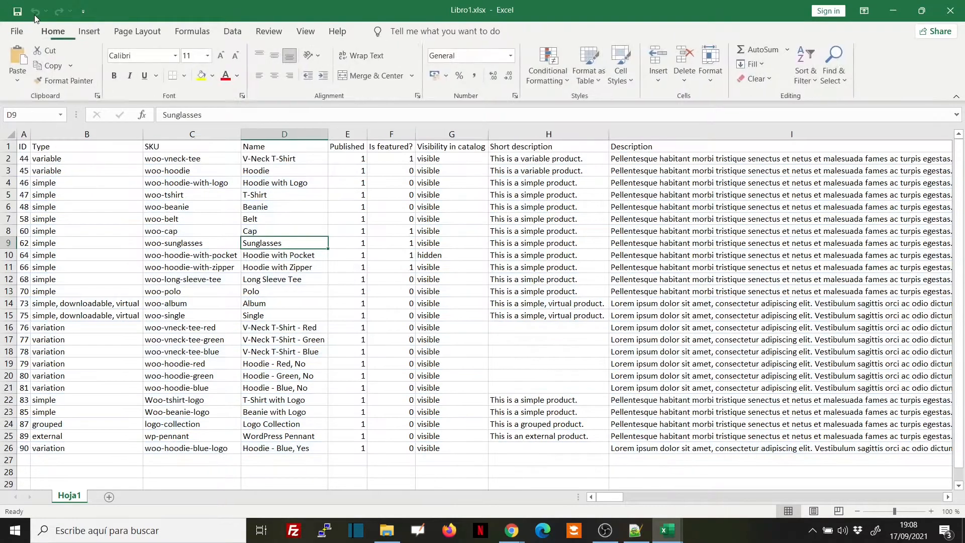
pyautogui.click(360, 233)
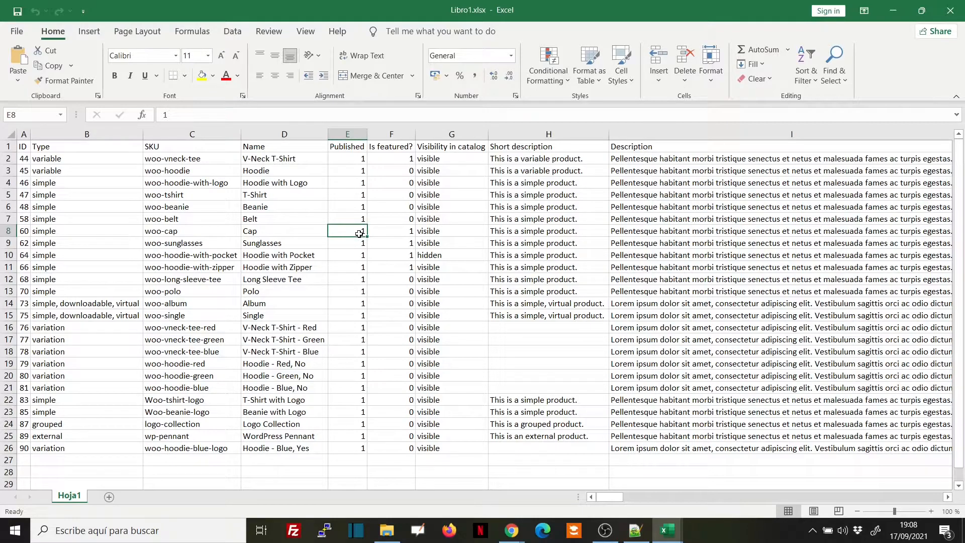
pyautogui.click(279, 266)
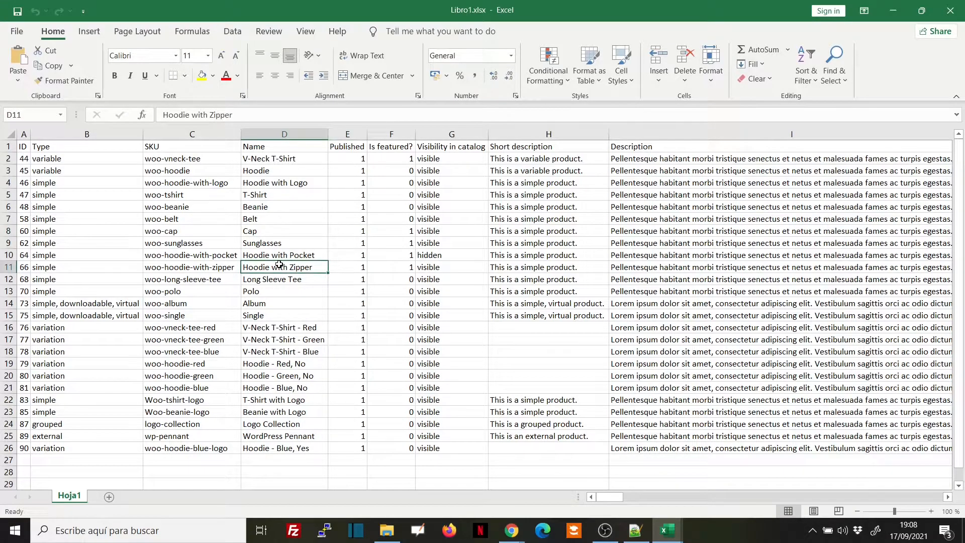
# Step: Turn on filters for the whole header row 1 and open the Name column's filter options
pyautogui.click(9, 145)
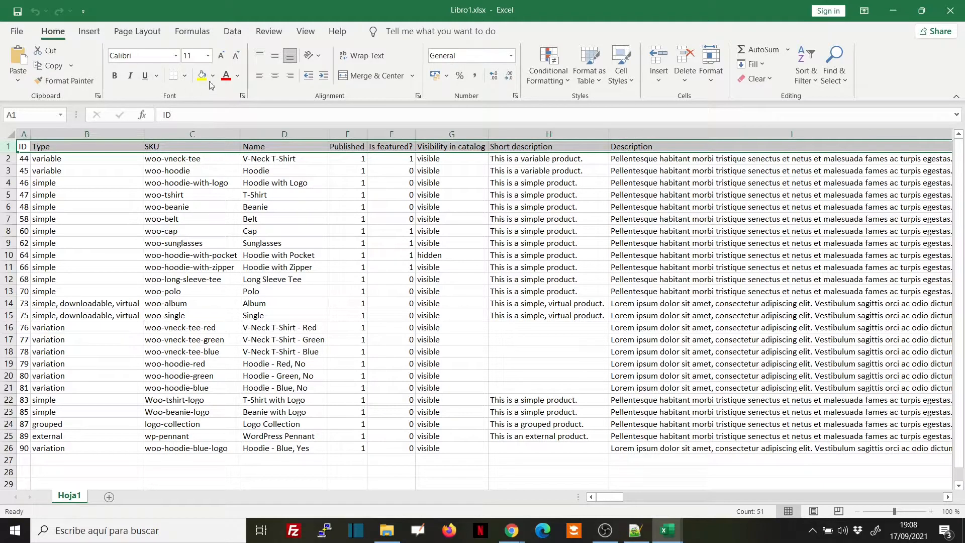
pyautogui.click(233, 32)
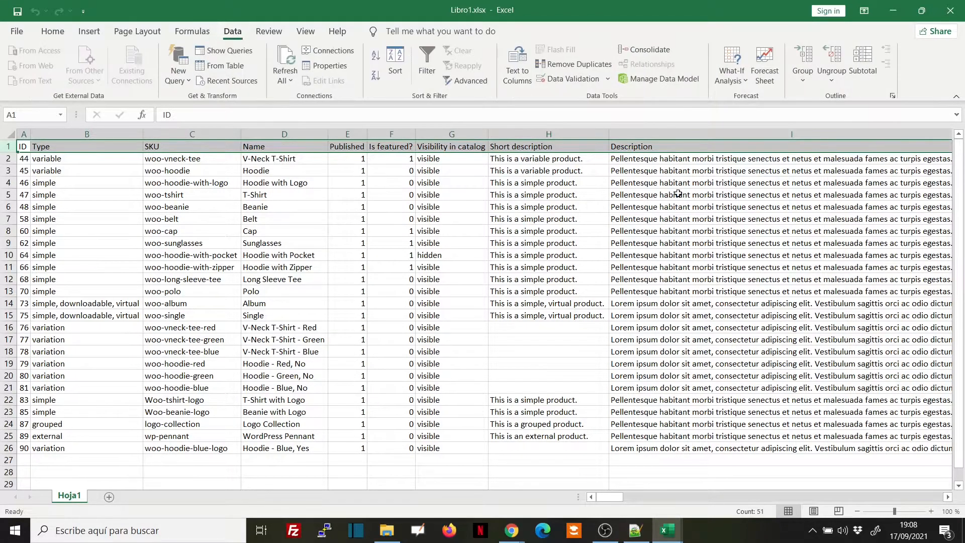
pyautogui.click(428, 60)
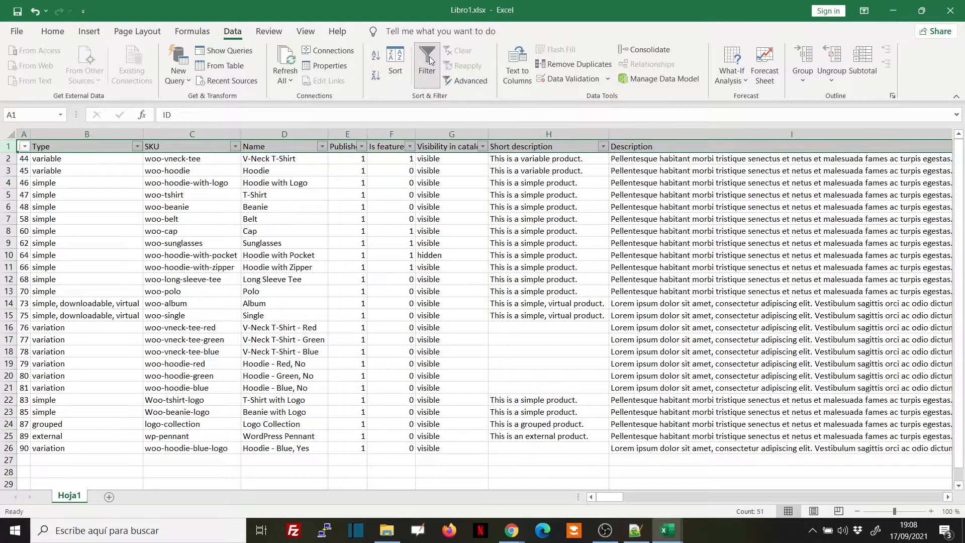
pyautogui.click(300, 222)
pyautogui.click(322, 146)
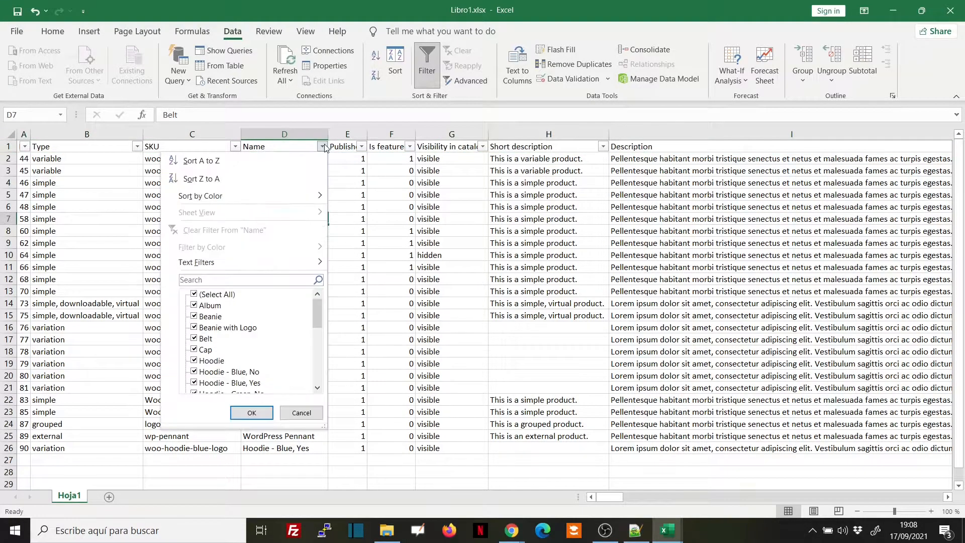
# Step: Close the Name filter options and turn the header row filters off
pyautogui.click(411, 210)
pyautogui.click(427, 61)
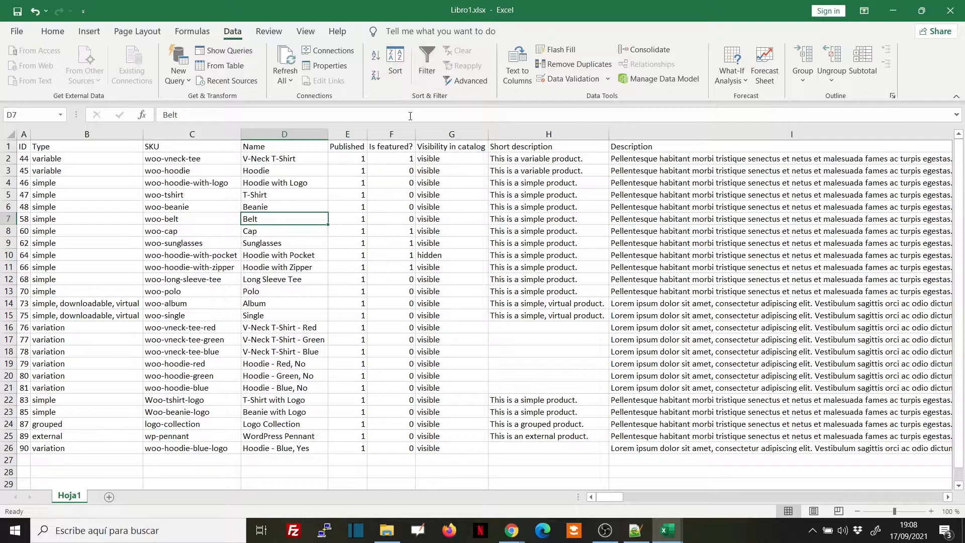
pyautogui.click(364, 265)
# Step: Add filters to the product data's headers starting from a single cell inside the data
pyautogui.click(53, 31)
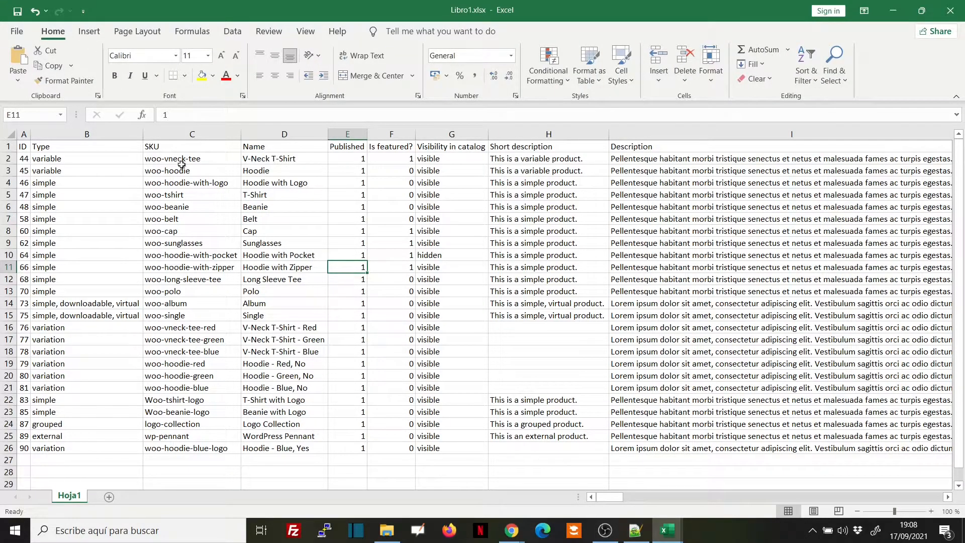
pyautogui.click(8, 146)
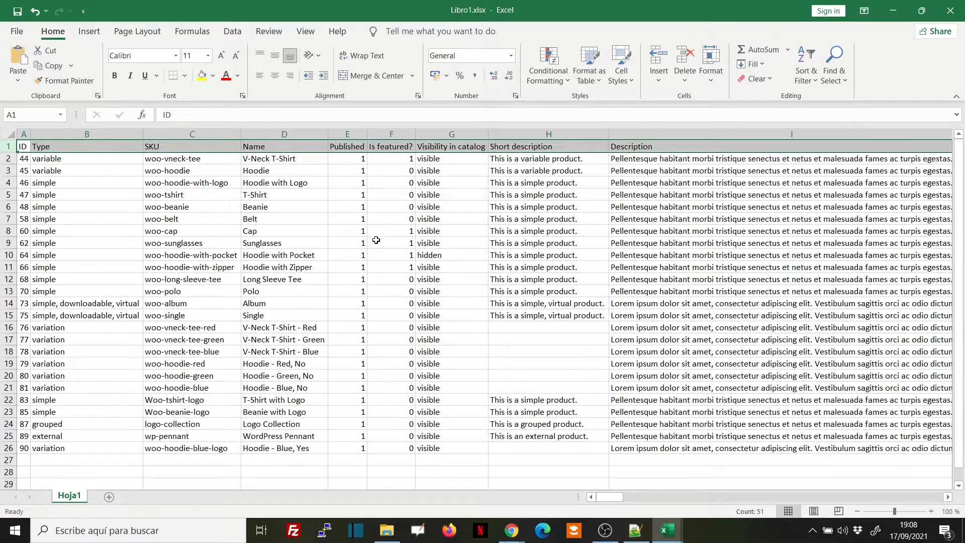
pyautogui.click(287, 252)
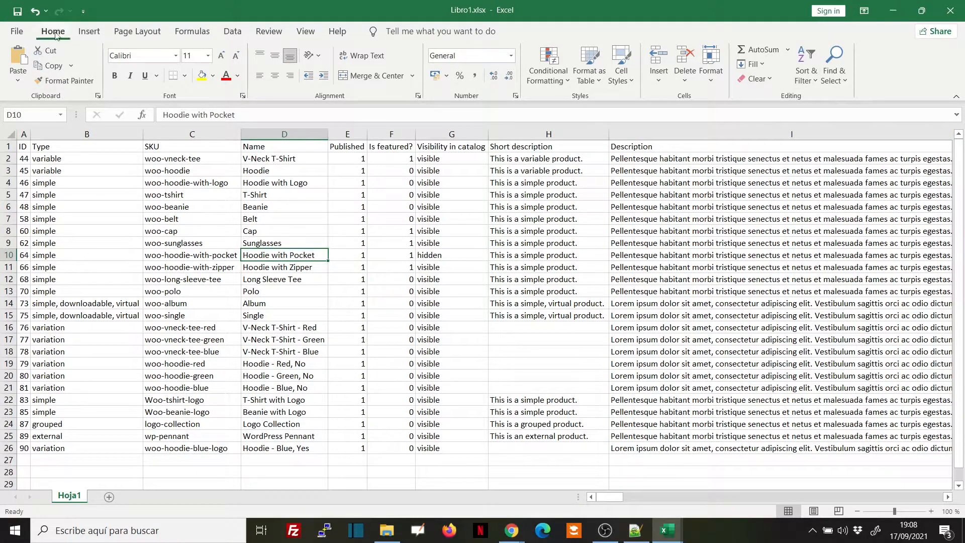
pyautogui.click(808, 80)
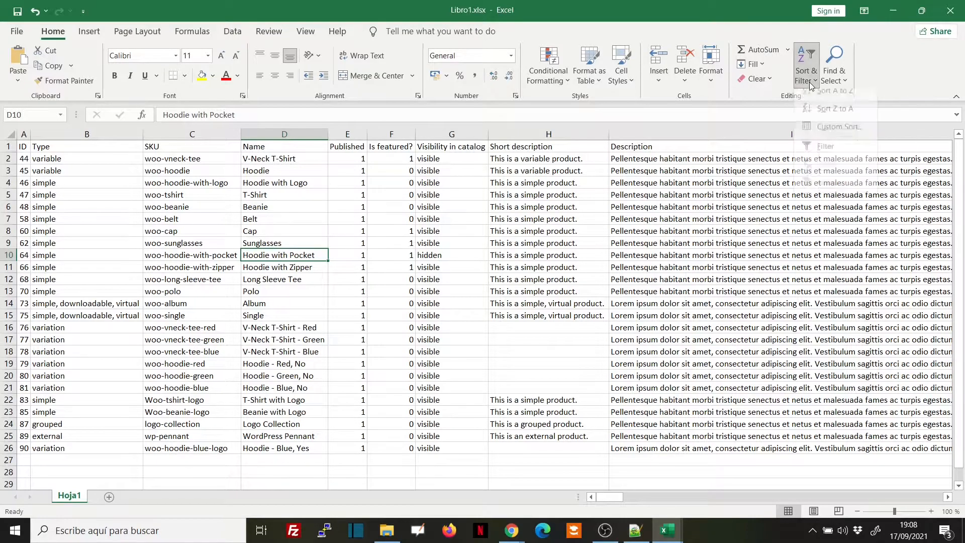
pyautogui.click(822, 154)
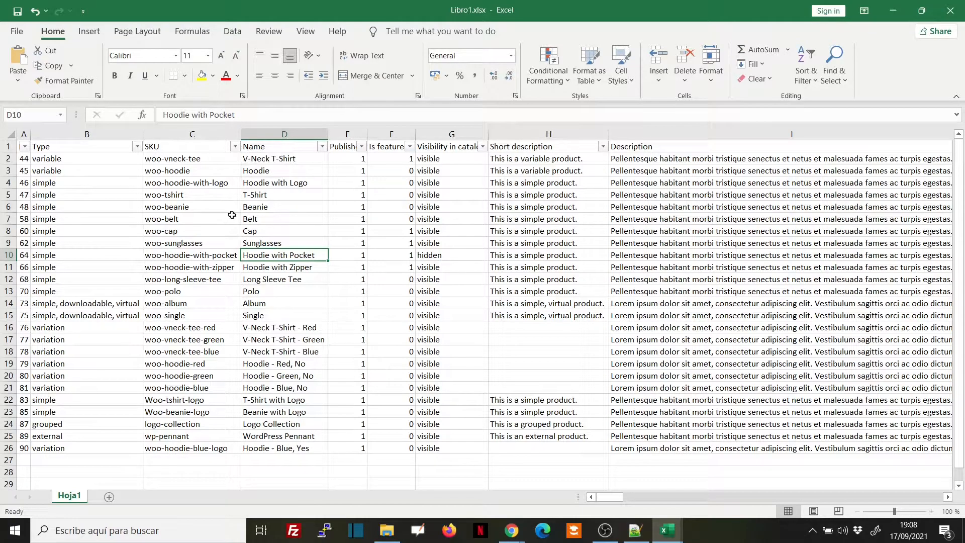
# Step: Auto-fit the width of column A to its ID header
pyautogui.click(29, 229)
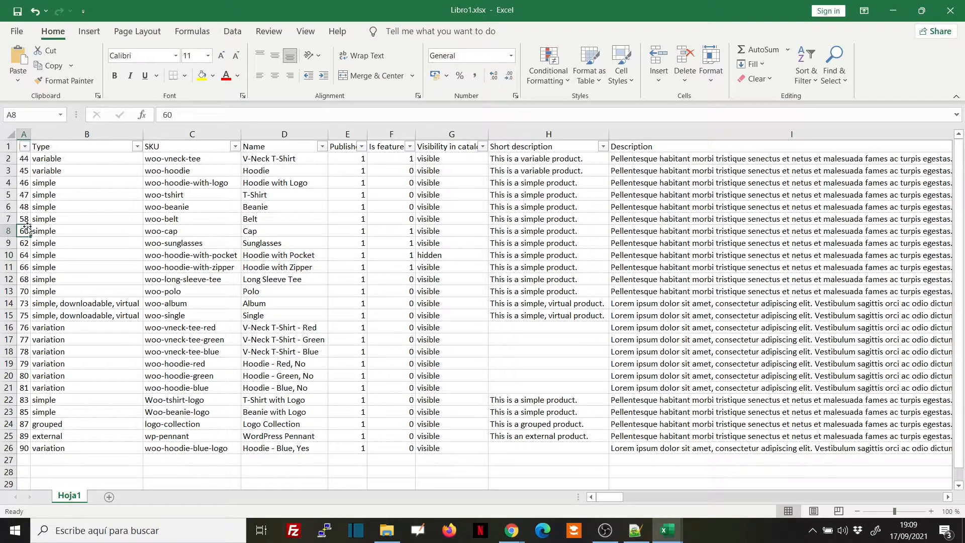
pyautogui.click(66, 215)
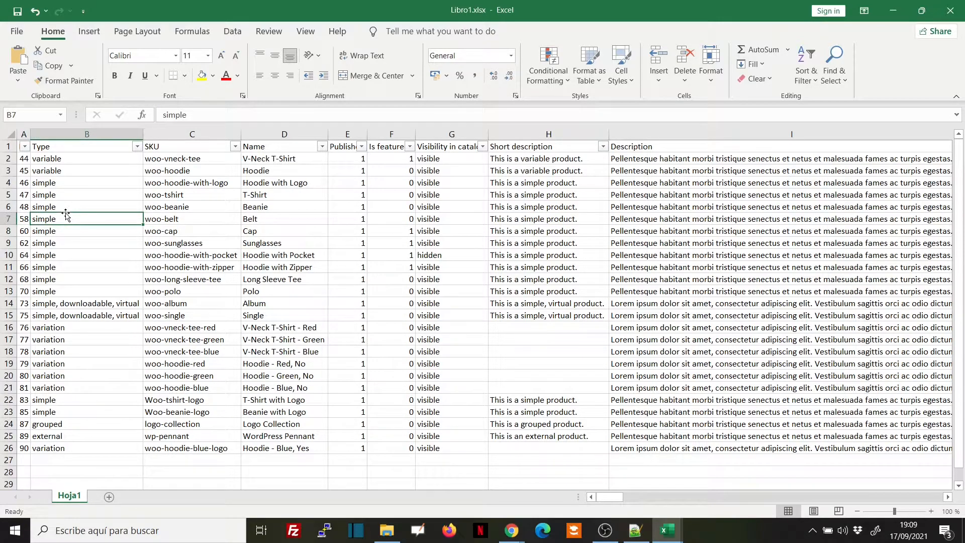
pyautogui.doubleClick(41, 134)
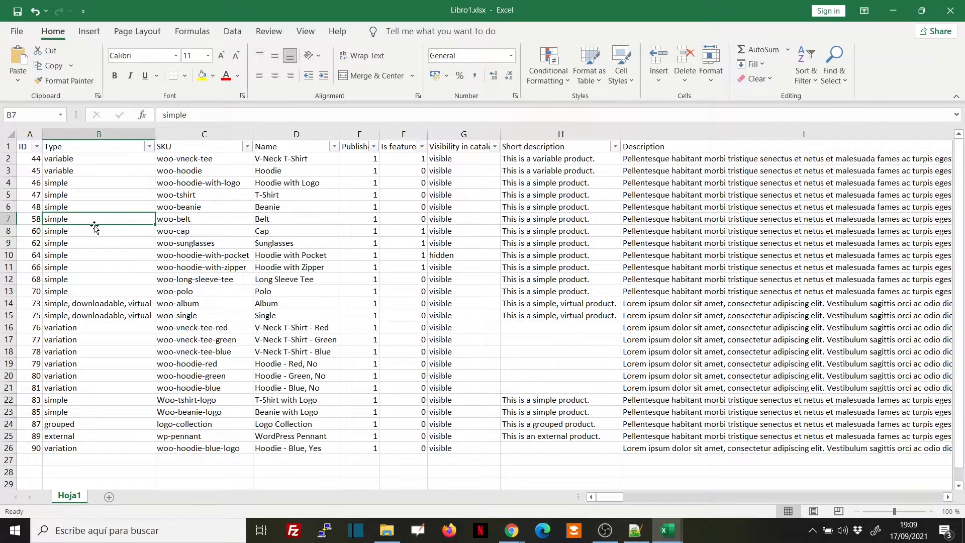
# Step: Sort the product rows by ID from largest to smallest
pyautogui.click(35, 172)
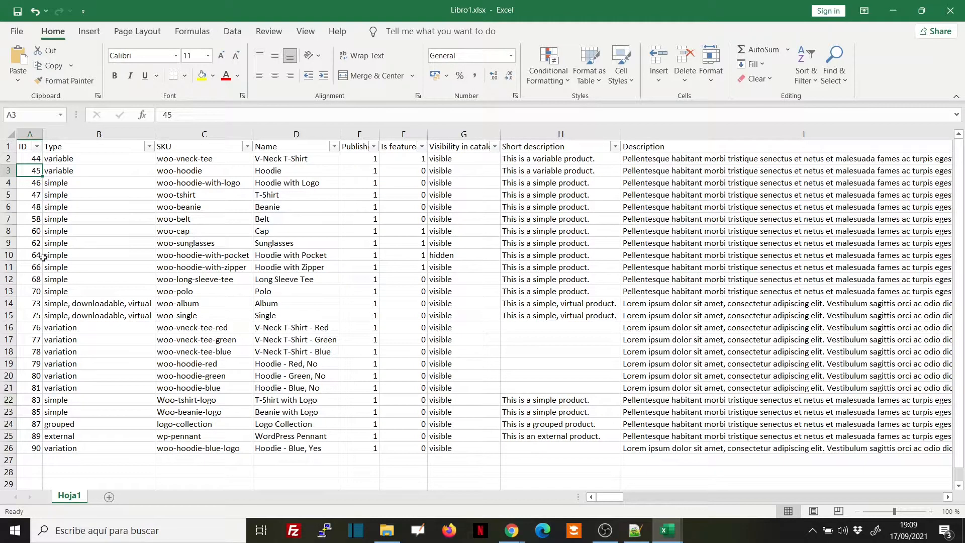
pyautogui.click(37, 146)
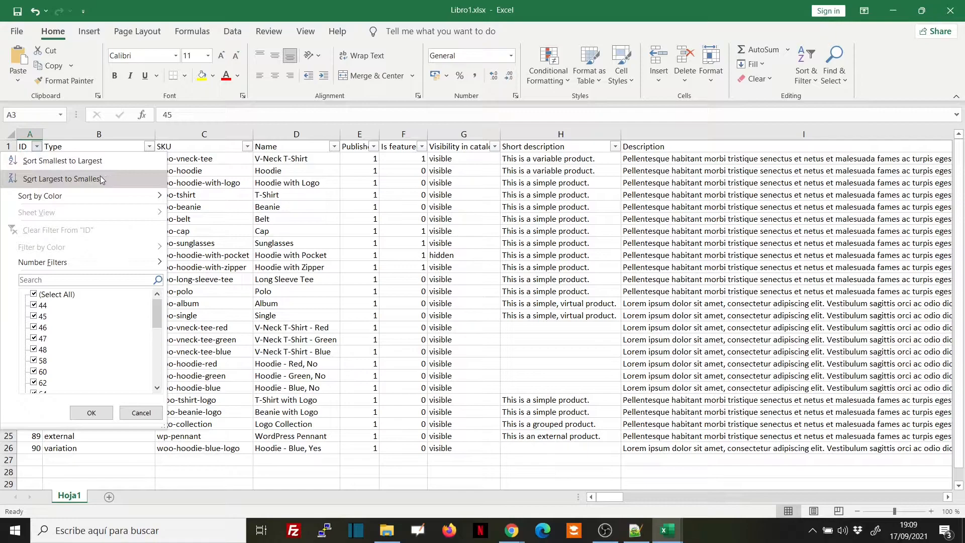
pyautogui.click(85, 179)
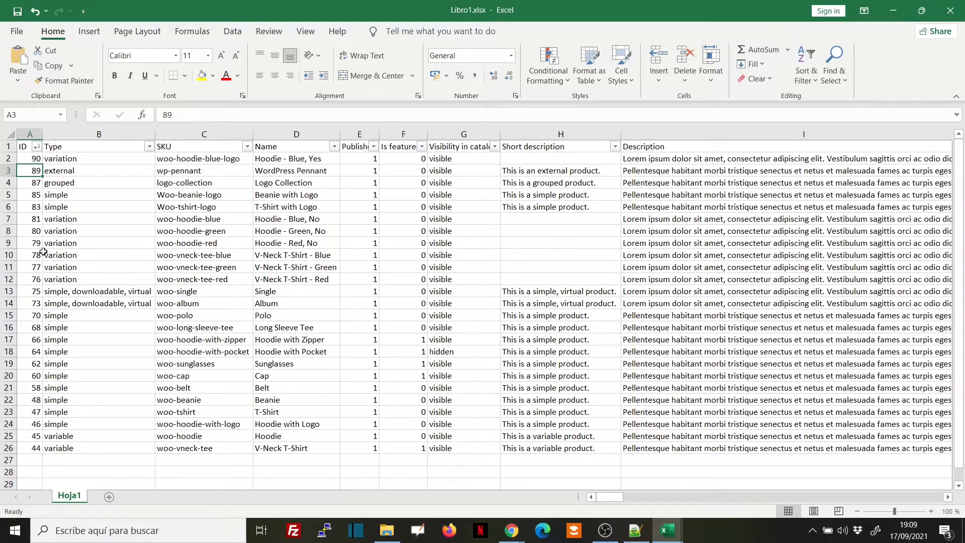
# Step: Sort the product rows by ID from smallest to largest
pyautogui.click(36, 147)
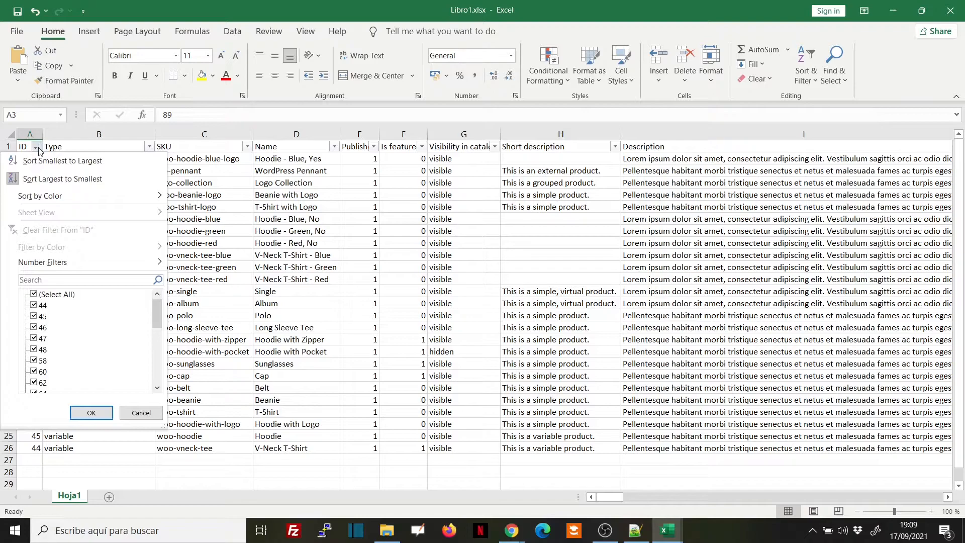
pyautogui.click(40, 161)
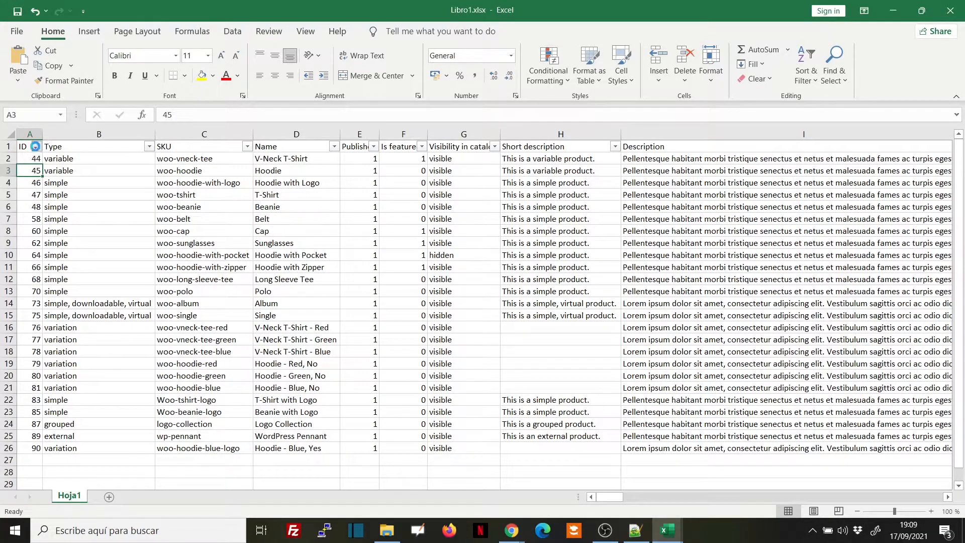
pyautogui.click(35, 146)
pyautogui.click(35, 147)
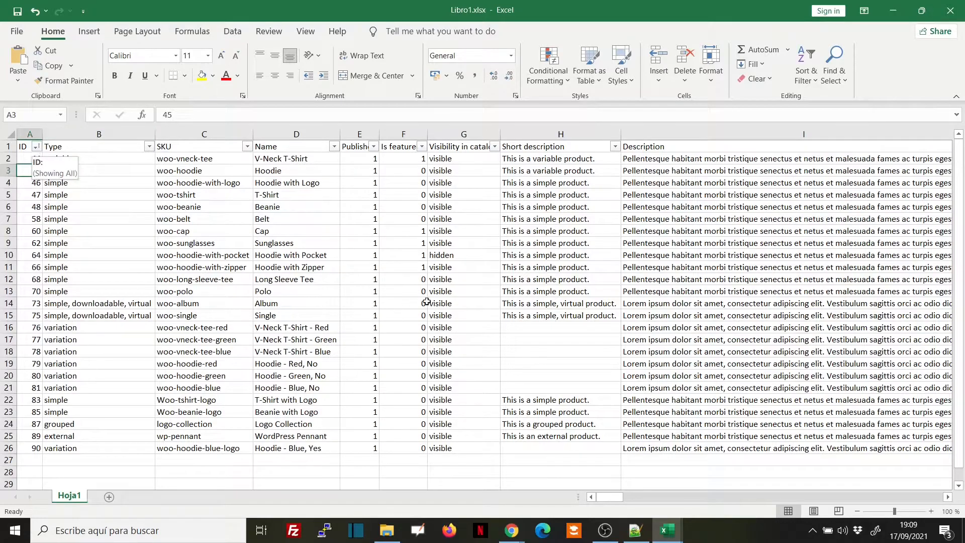
# Step: Clear the sort state from the ID column while keeping the header filters on, and select a cell in the Type column
pyautogui.click(107, 302)
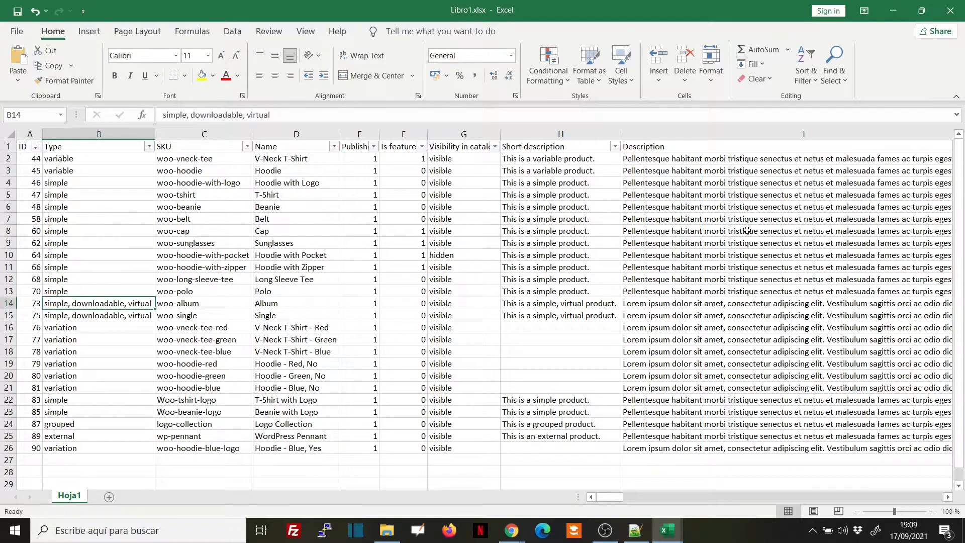
pyautogui.click(810, 85)
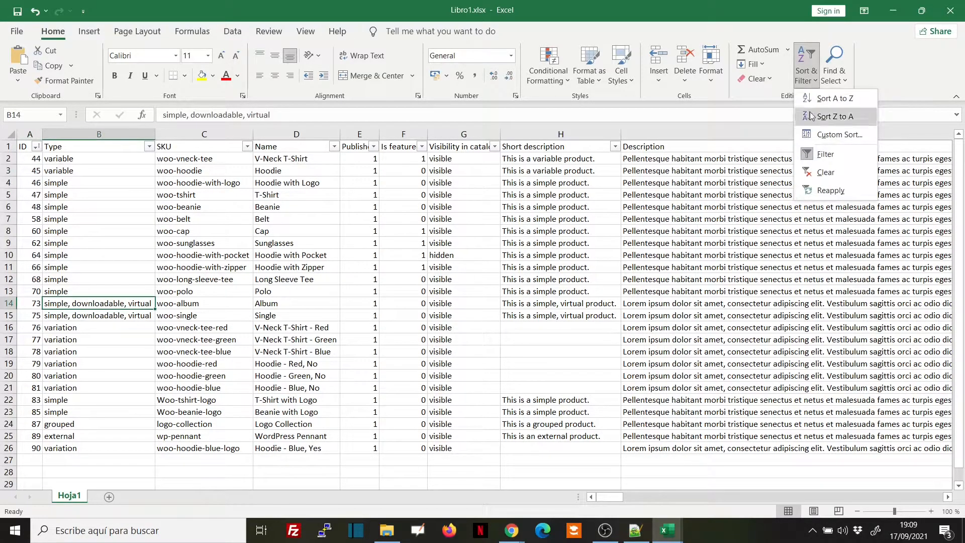
pyautogui.click(824, 173)
pyautogui.click(56, 203)
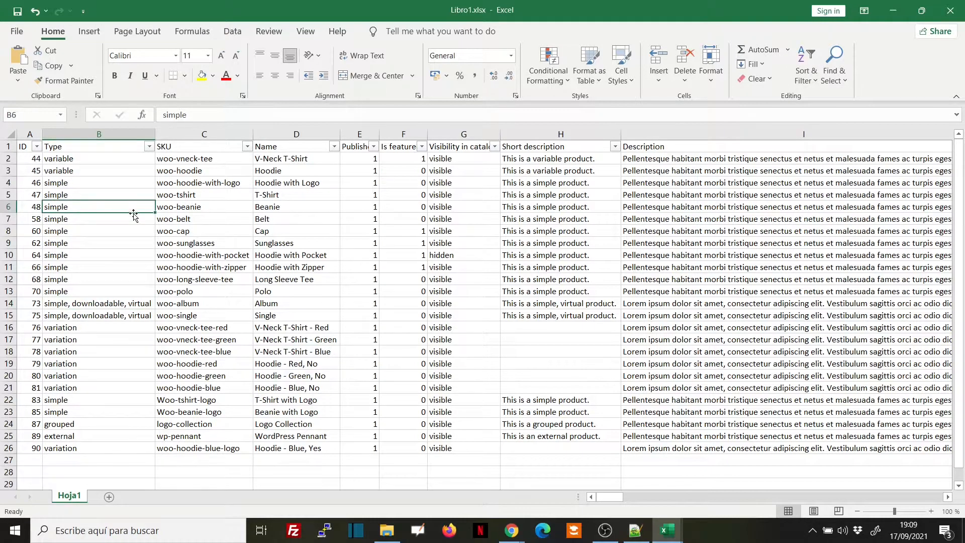
pyautogui.click(82, 171)
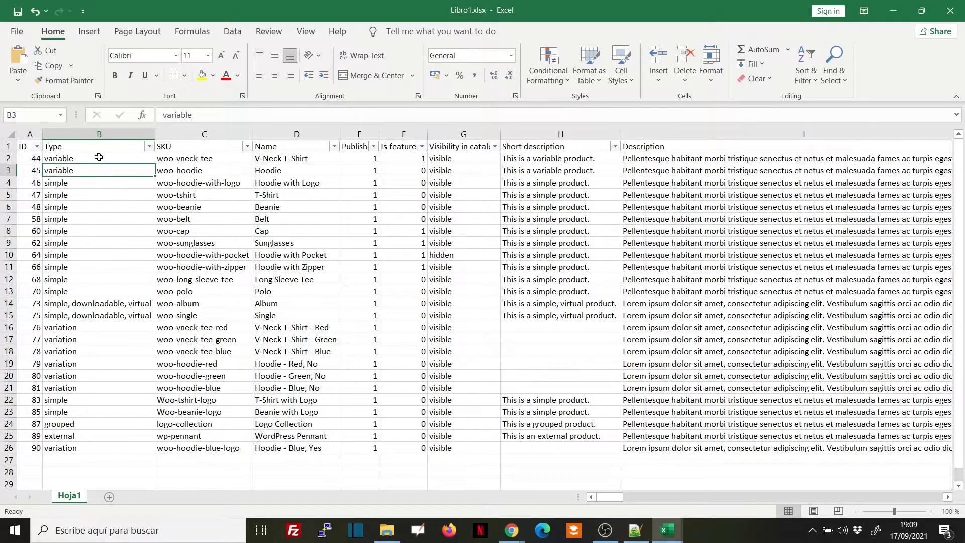
# Step: Sort the product rows by Type from Z to A, and re-sort them from A to Z
pyautogui.click(148, 146)
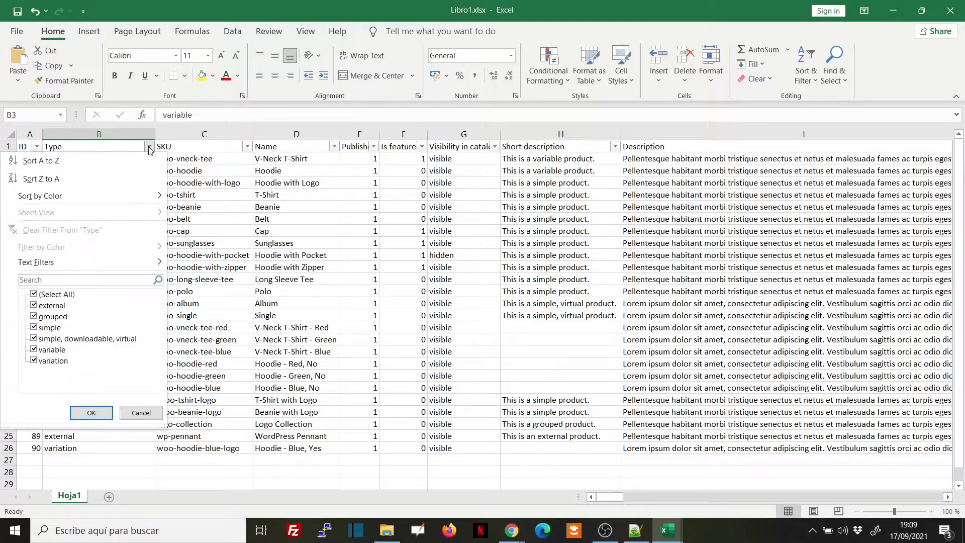
pyautogui.click(59, 179)
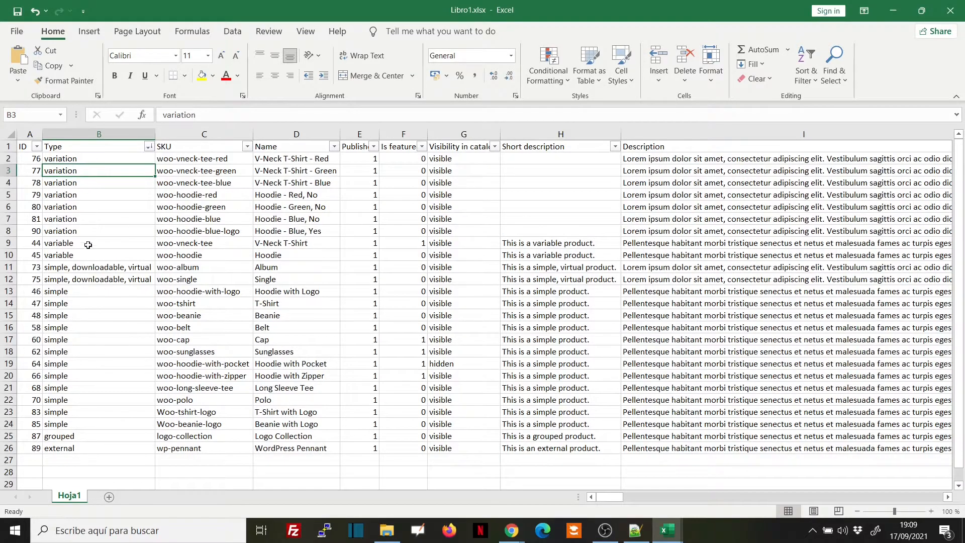
pyautogui.click(148, 146)
pyautogui.click(80, 160)
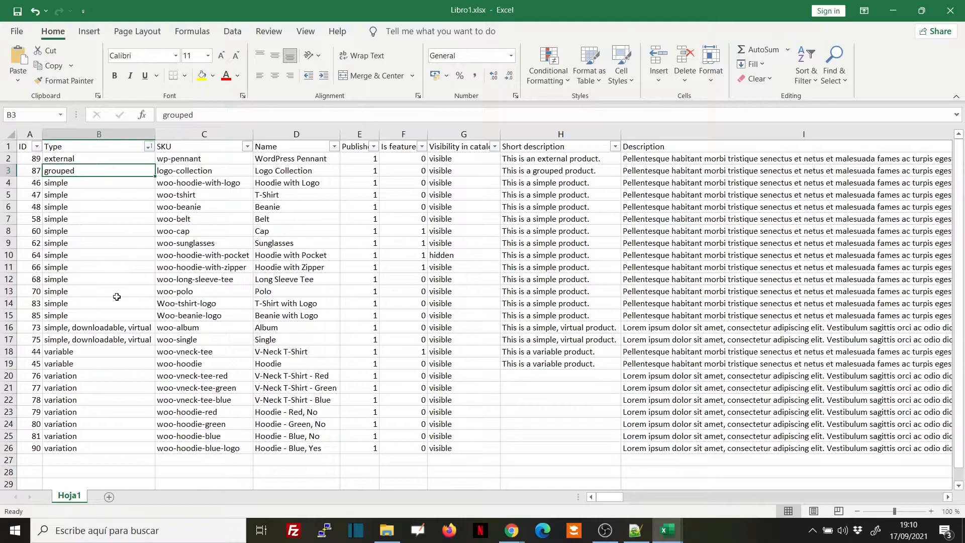
# Step: Clear the sort state from the Type column while keeping the header filters on, and select cell B6
pyautogui.click(149, 147)
pyautogui.click(280, 276)
pyautogui.click(811, 70)
pyautogui.click(832, 180)
pyautogui.click(102, 208)
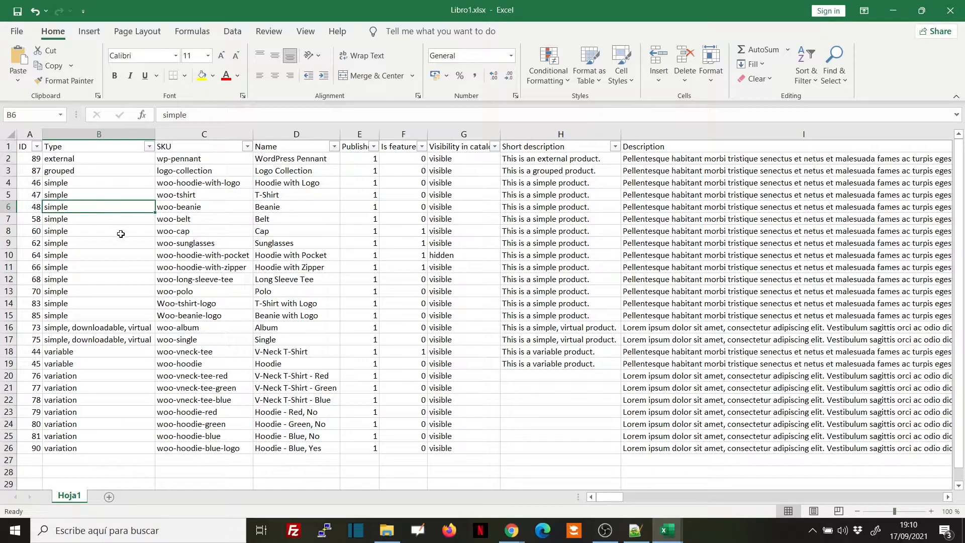
# Step: Fill the simple cells B4:B15 in the Type column with dark green
pyautogui.click(61, 220)
pyautogui.moveTo(58, 183); pyautogui.dragTo(64, 315)
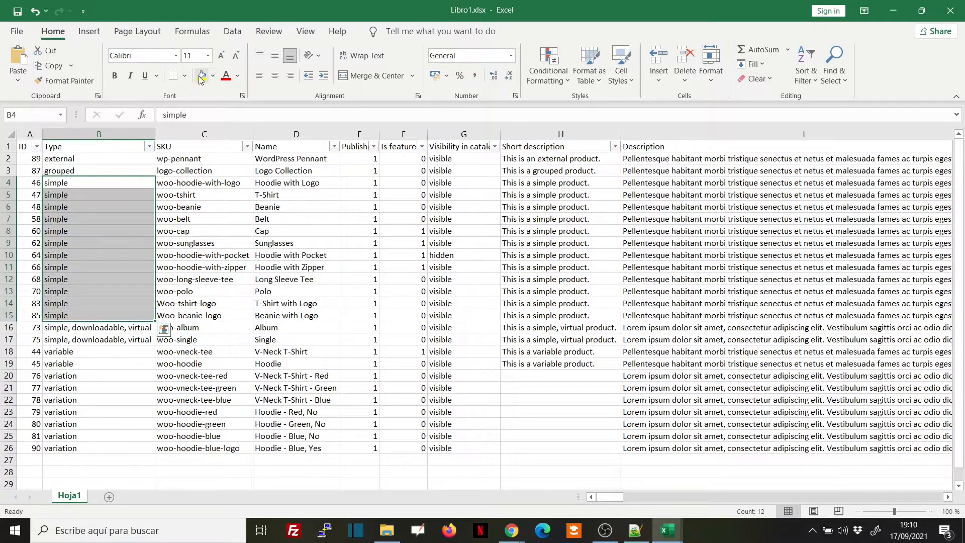
pyautogui.click(212, 75)
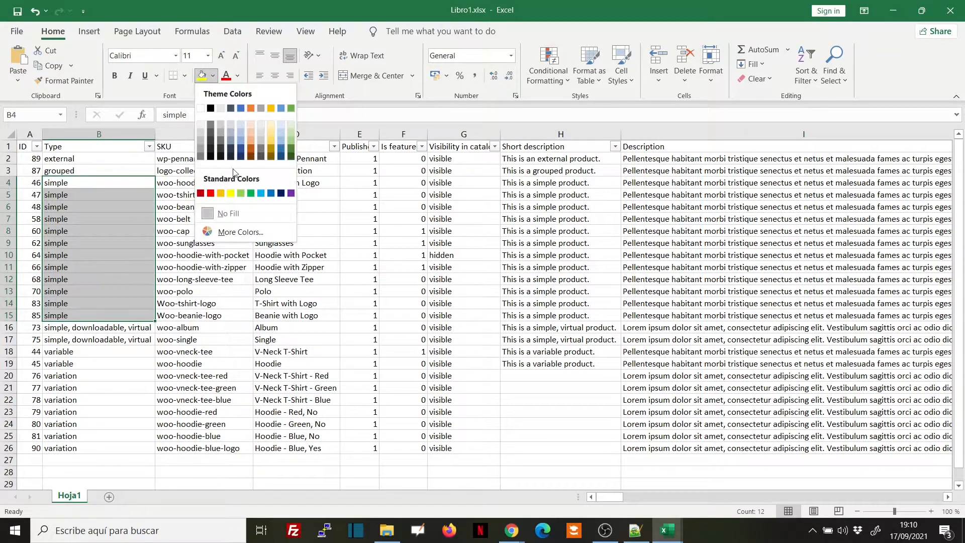
pyautogui.click(291, 146)
pyautogui.click(257, 279)
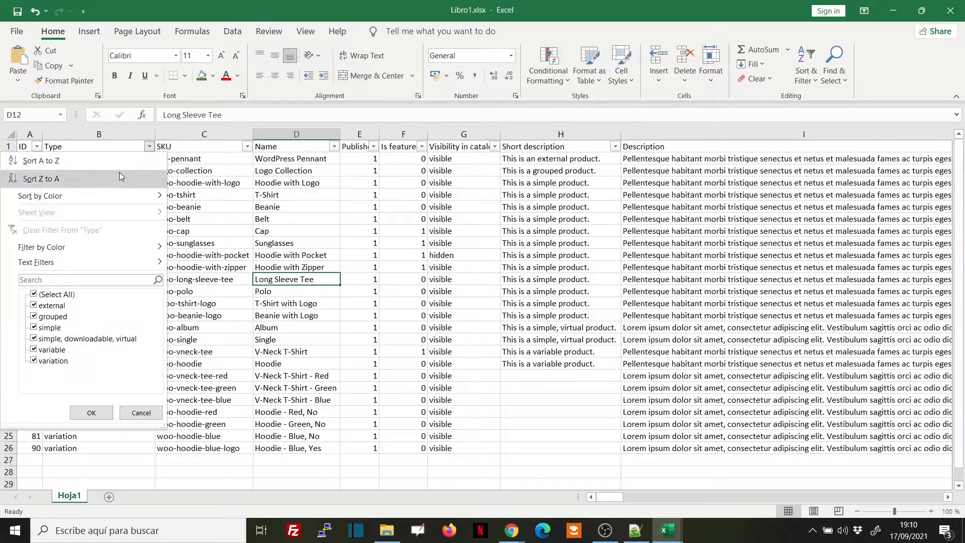
# Step: Sort the rows by cell color in the Type column with unfilled cells first, and re-sort them with the green cells first
pyautogui.moveTo(110, 195)
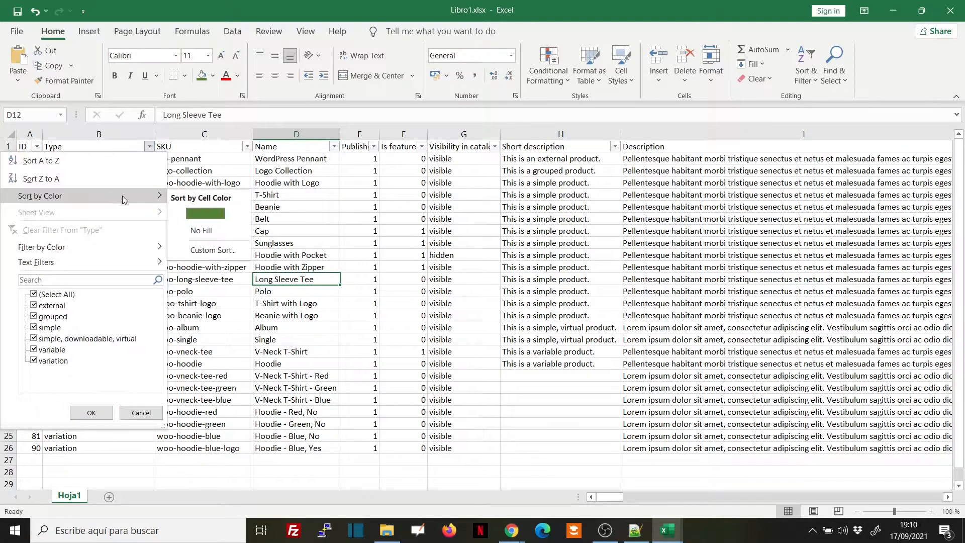
pyautogui.click(208, 233)
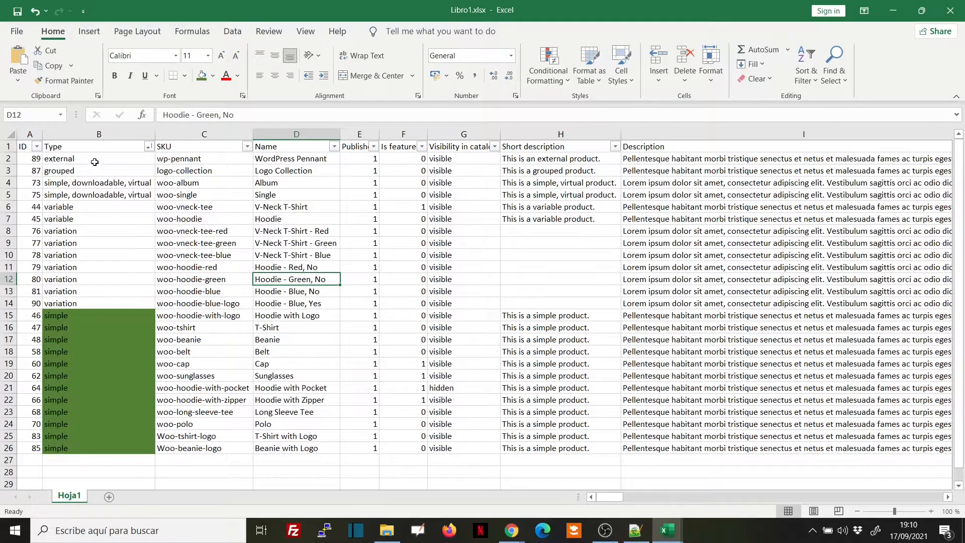
pyautogui.click(148, 146)
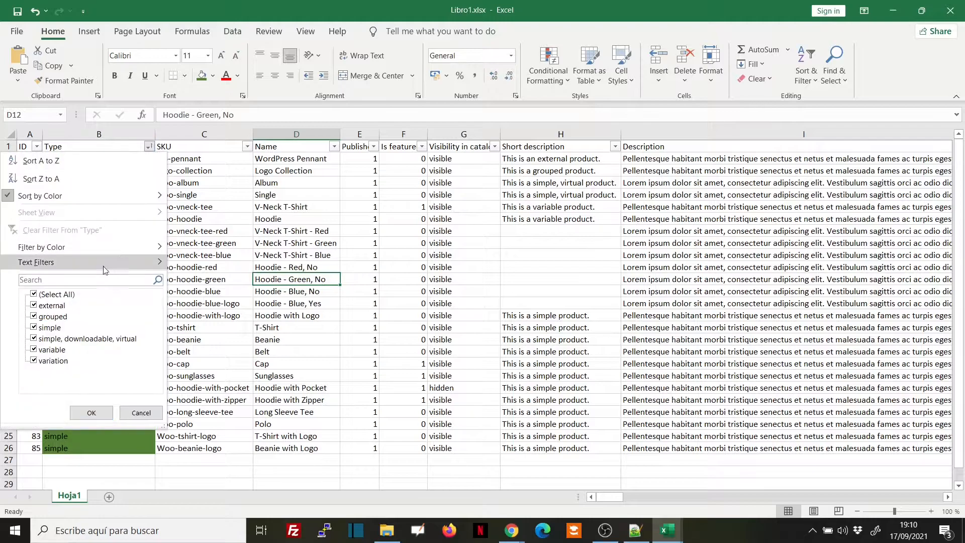
pyautogui.click(210, 215)
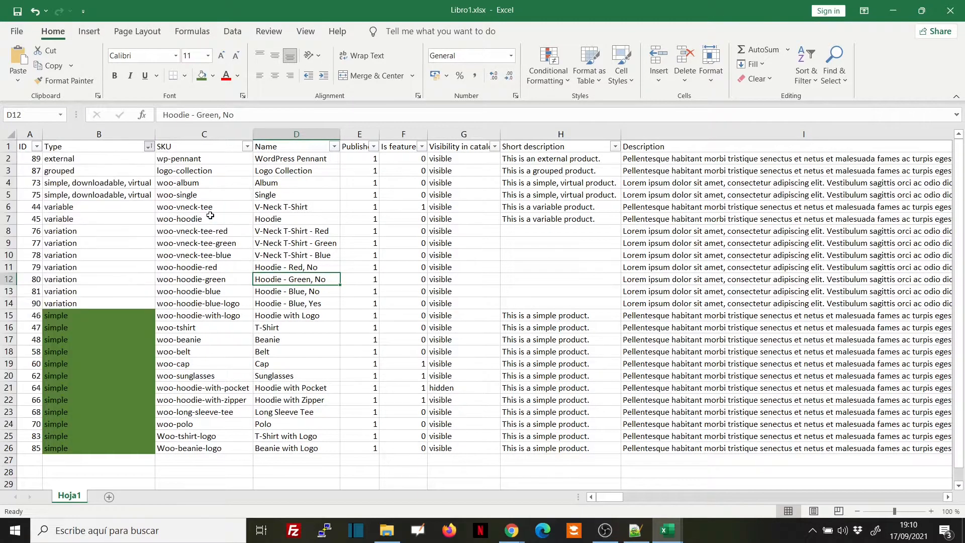
pyautogui.click(148, 147)
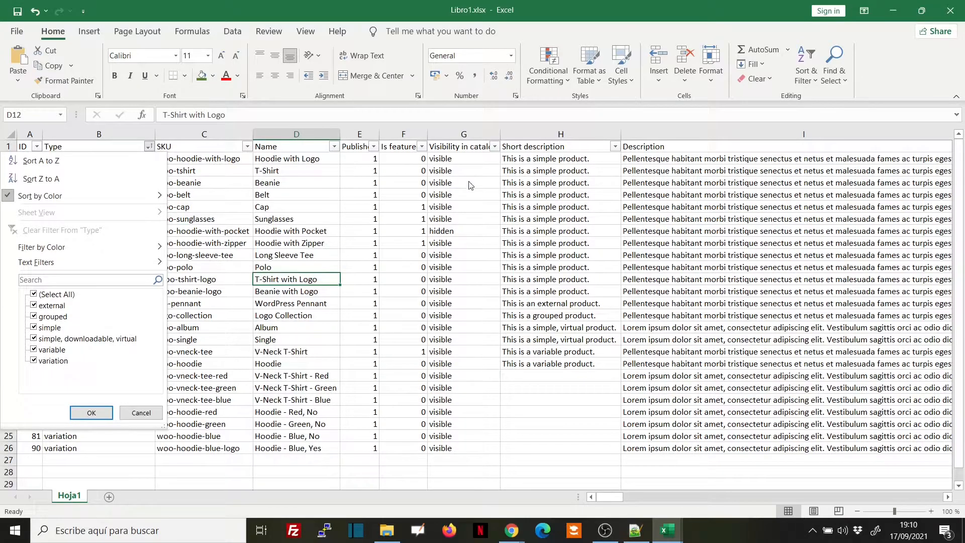
# Step: Clear the color sort state from the Type column while keeping the header filters on
pyautogui.click(805, 70)
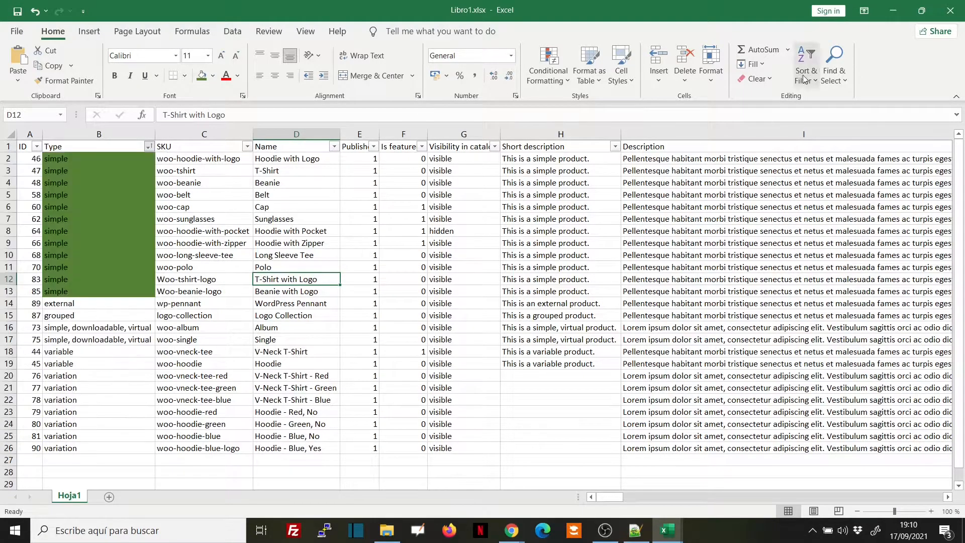
pyautogui.click(805, 70)
pyautogui.click(814, 172)
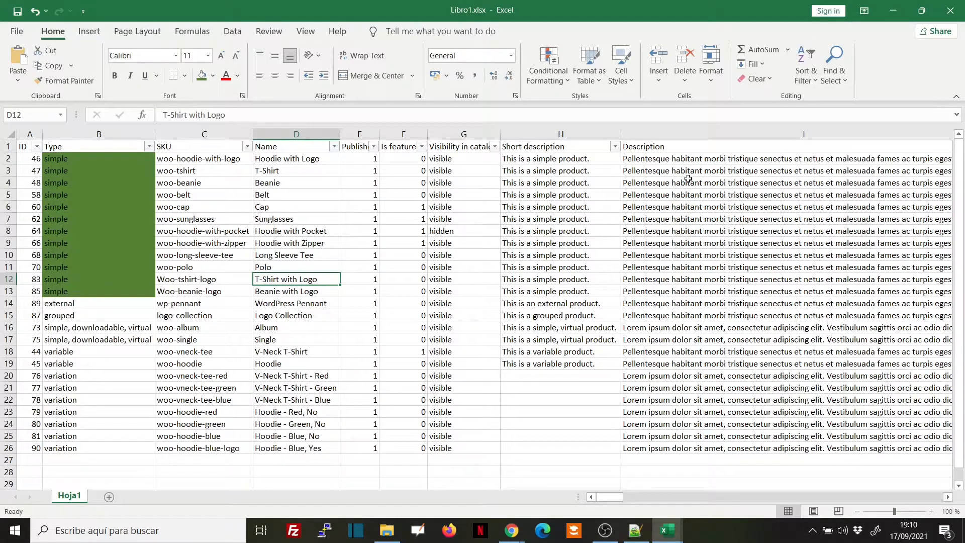
# Step: Remove the green fill from the simple cells B2:B13
pyautogui.click(116, 232)
pyautogui.moveTo(96, 154); pyautogui.dragTo(96, 291)
pyautogui.click(212, 80)
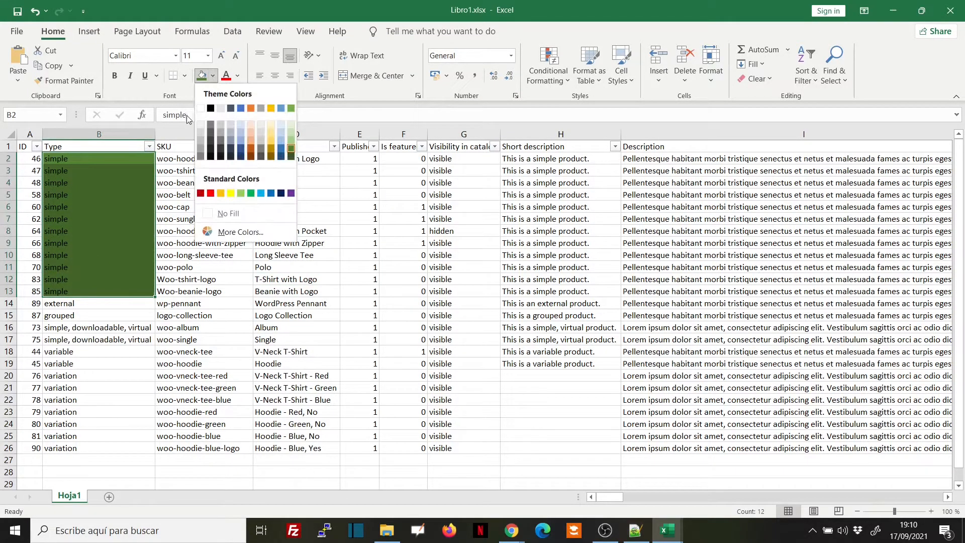
pyautogui.click(216, 214)
pyautogui.click(146, 256)
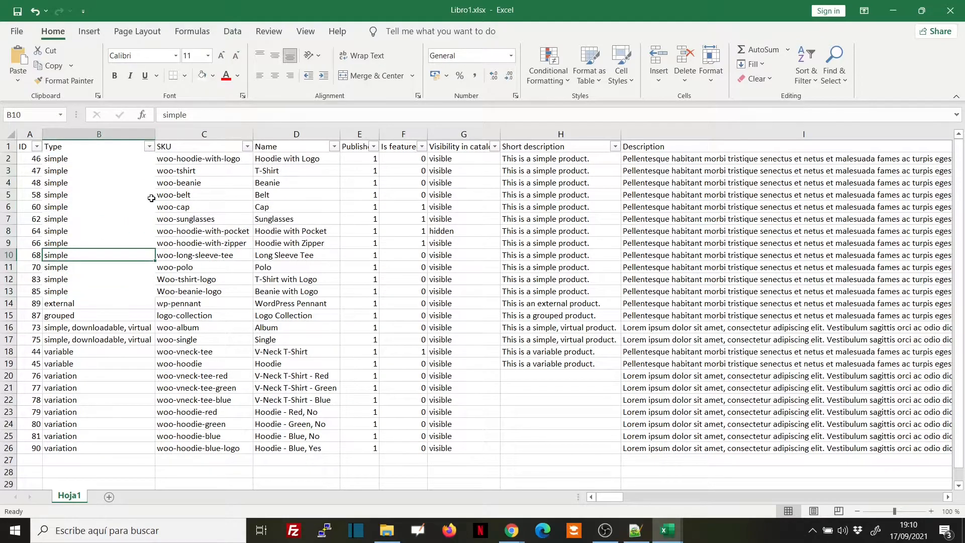
# Step: Undo the fill removal, the color sorts and the green fill of the Type column, and select cell C9
pyautogui.hotkey('ctrl', 'z')
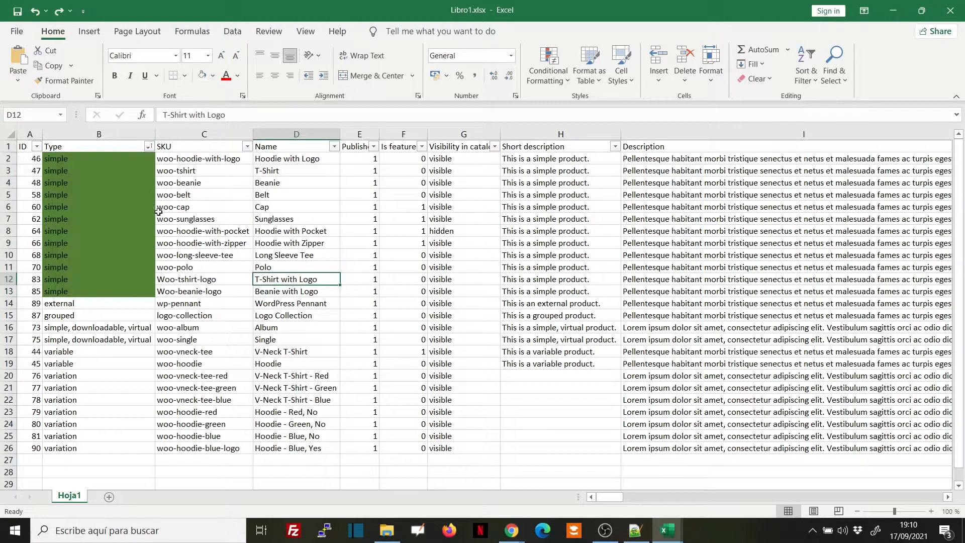
pyautogui.hotkey('ctrl', 'z')
pyautogui.hotkey('ctrl', 'y')
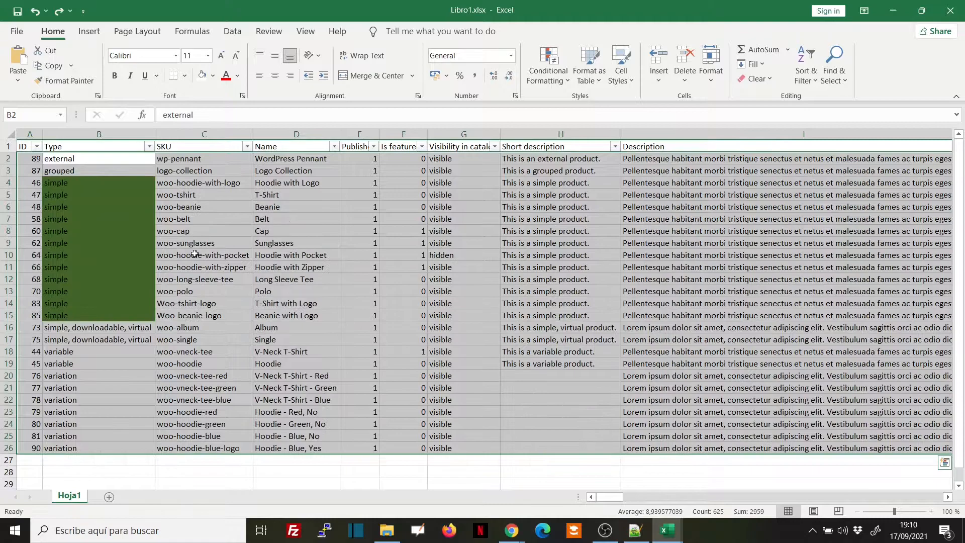
pyautogui.hotkey('ctrl', 'y')
pyautogui.click(195, 246)
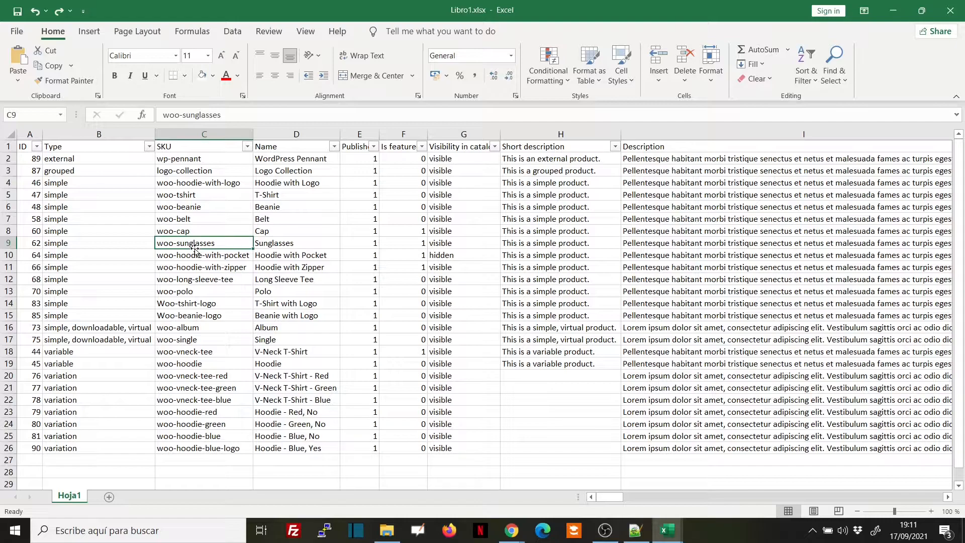
# Step: Examine the filter value lists of the ID and SKU columns without applying a filter
pyautogui.click(37, 146)
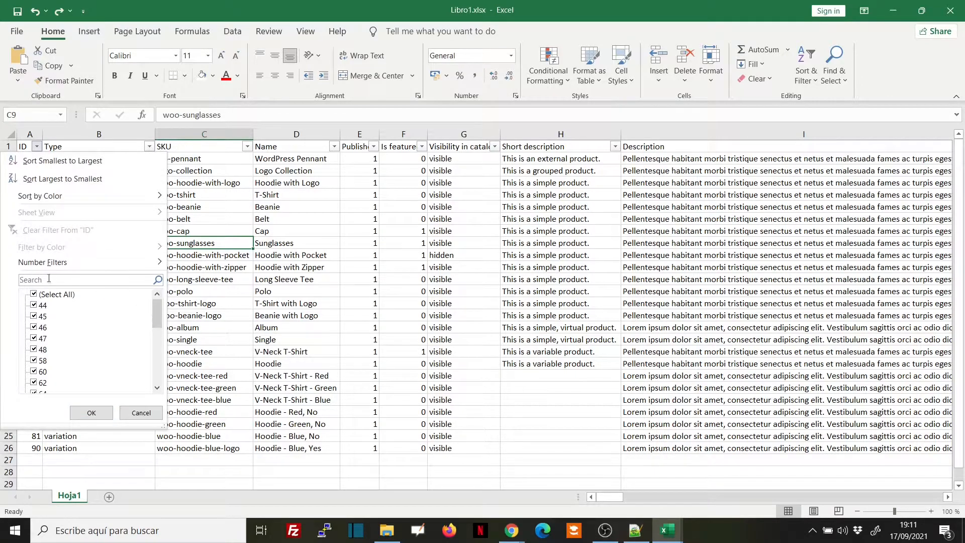
pyautogui.moveTo(157, 316)
pyautogui.mouseDown()
pyautogui.moveTo(160, 395)
pyautogui.moveTo(157, 316)
pyautogui.mouseUp()
pyautogui.click(208, 320)
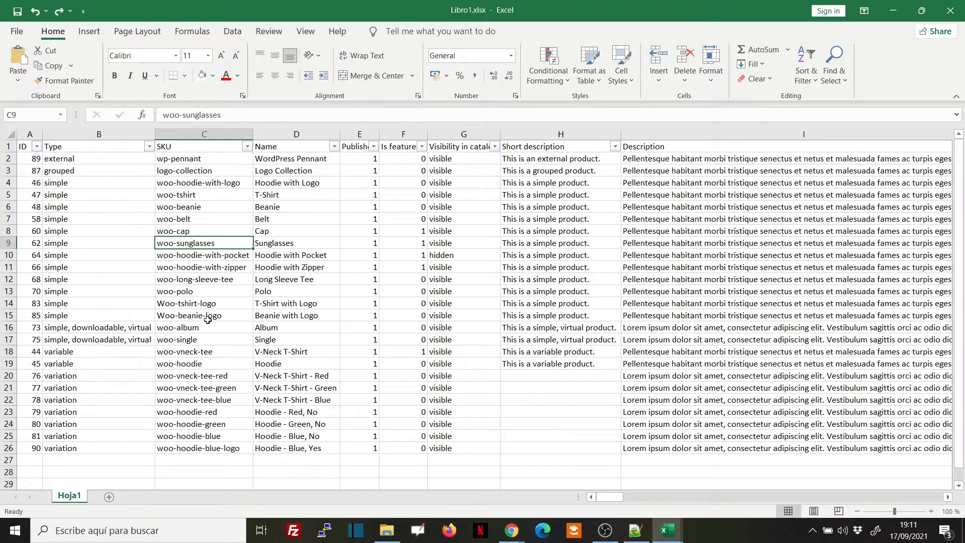
pyautogui.click(203, 279)
pyautogui.click(247, 146)
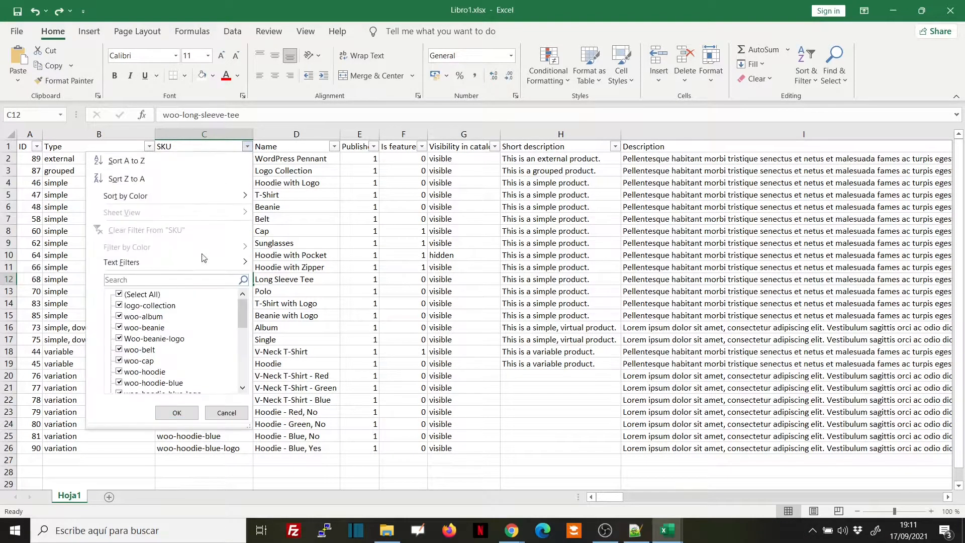
pyautogui.moveTo(241, 319); pyautogui.dragTo(254, 280)
pyautogui.click(119, 295)
pyautogui.click(227, 413)
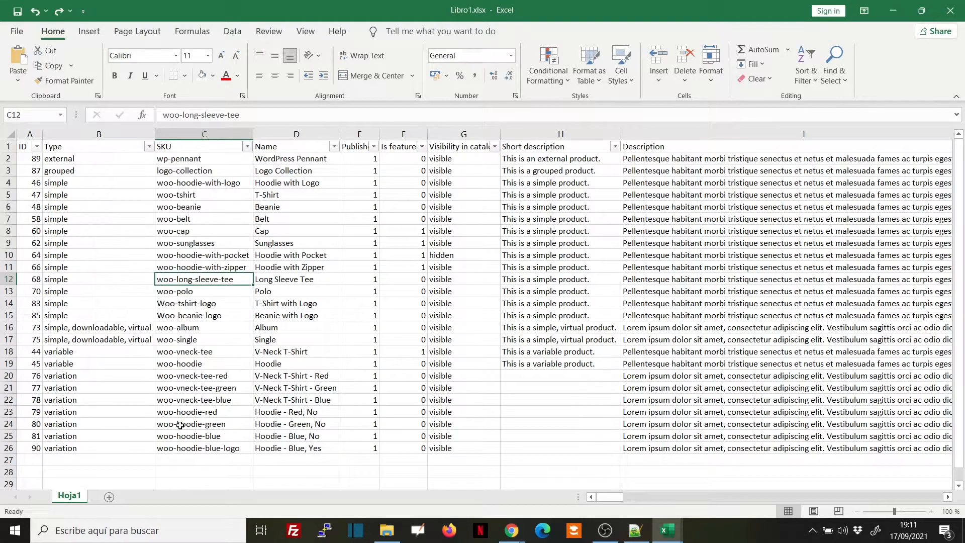
# Step: Filter the Type column to show only the variable products
pyautogui.click(93, 303)
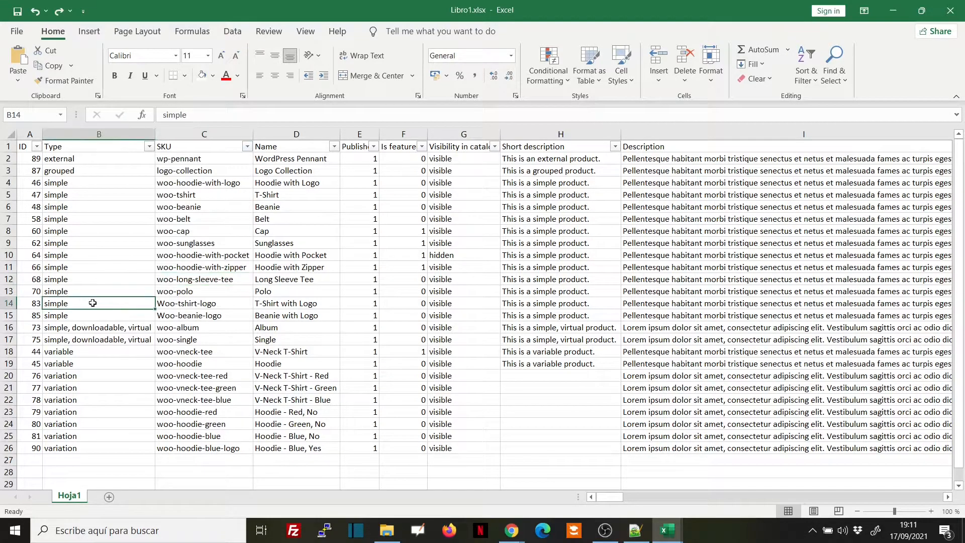
pyautogui.click(150, 146)
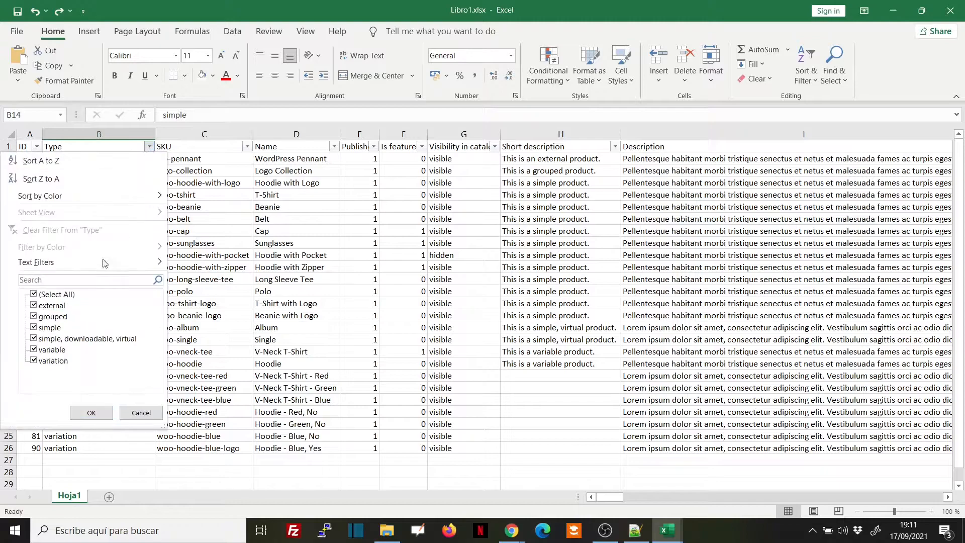
pyautogui.click(34, 295)
pyautogui.click(34, 351)
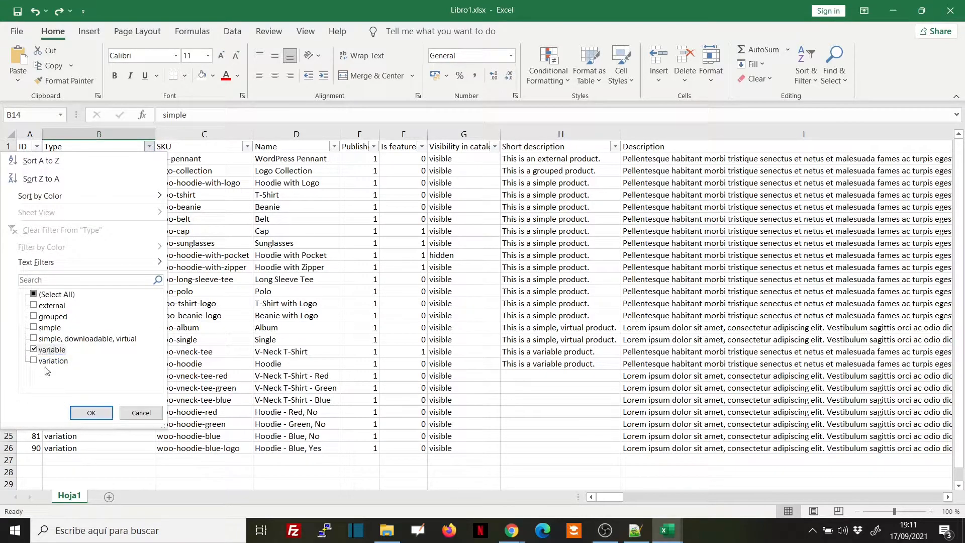
pyautogui.click(91, 411)
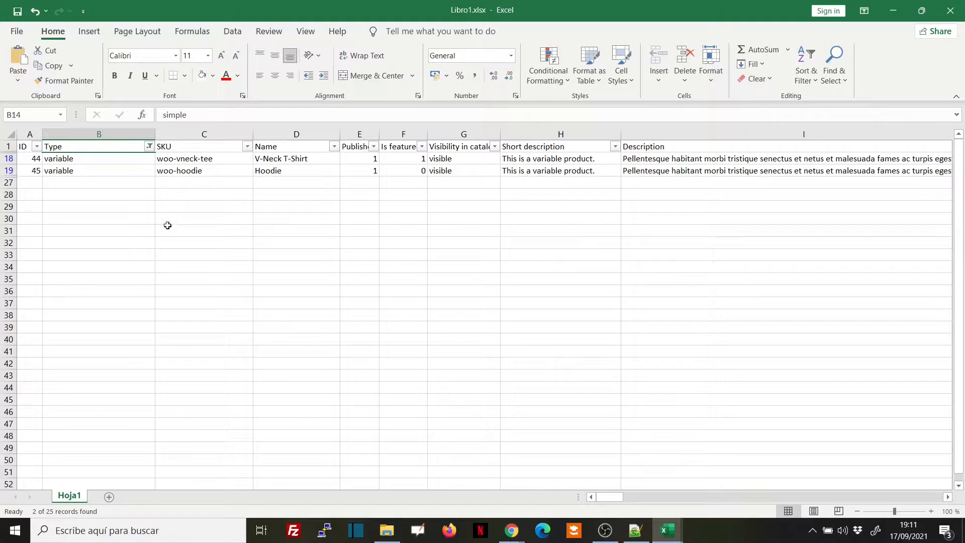
# Step: Change the Type filter to show only the simple products
pyautogui.click(149, 146)
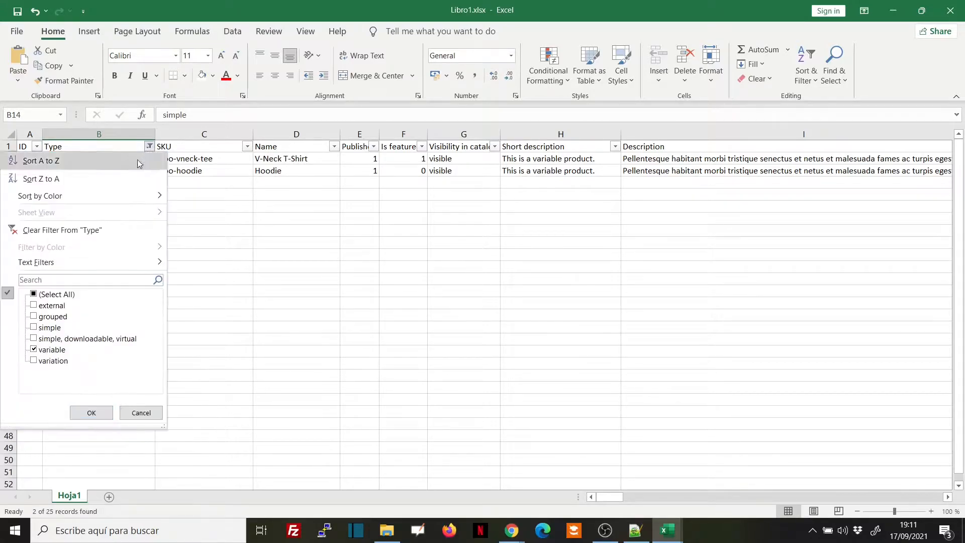
pyautogui.click(34, 350)
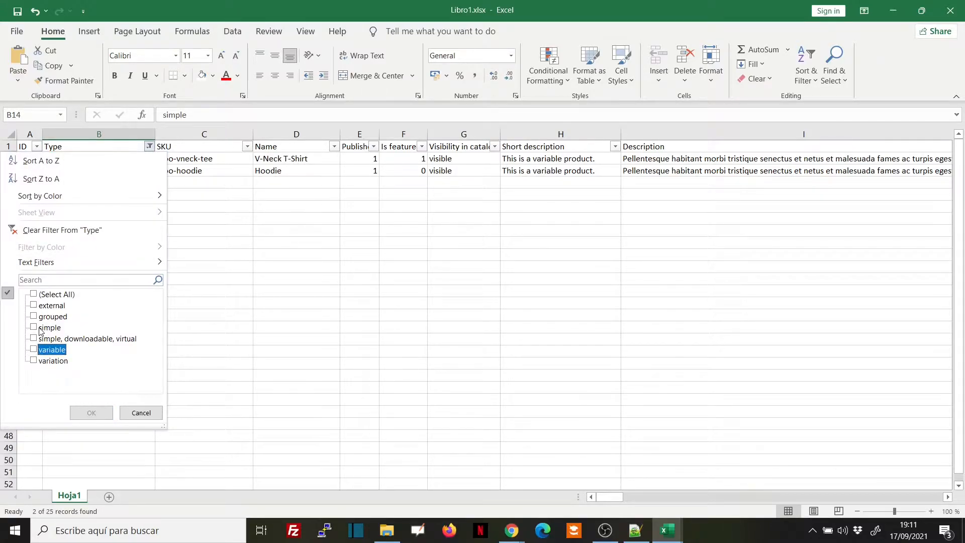
pyautogui.click(33, 327)
pyautogui.click(91, 413)
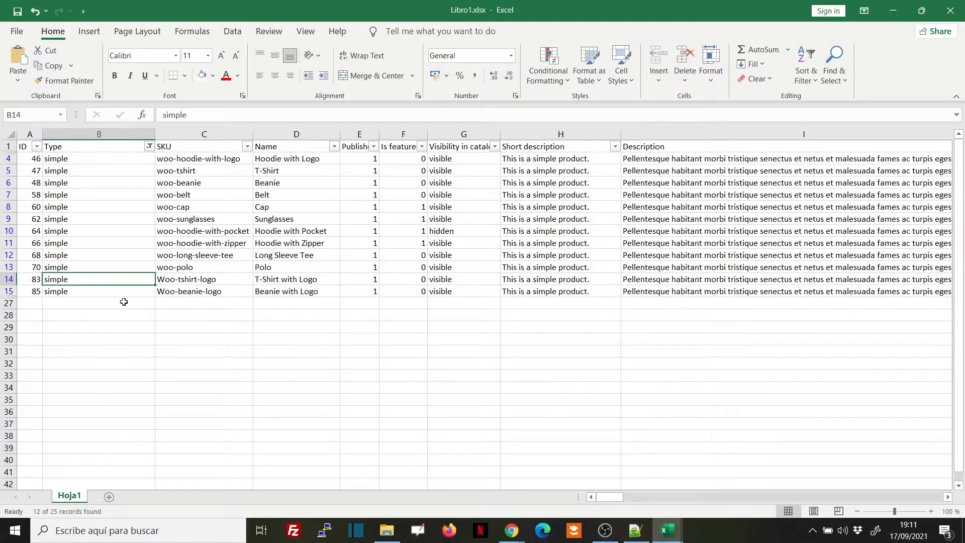
# Step: Filter the SKU column to show only woo-belt
pyautogui.click(248, 147)
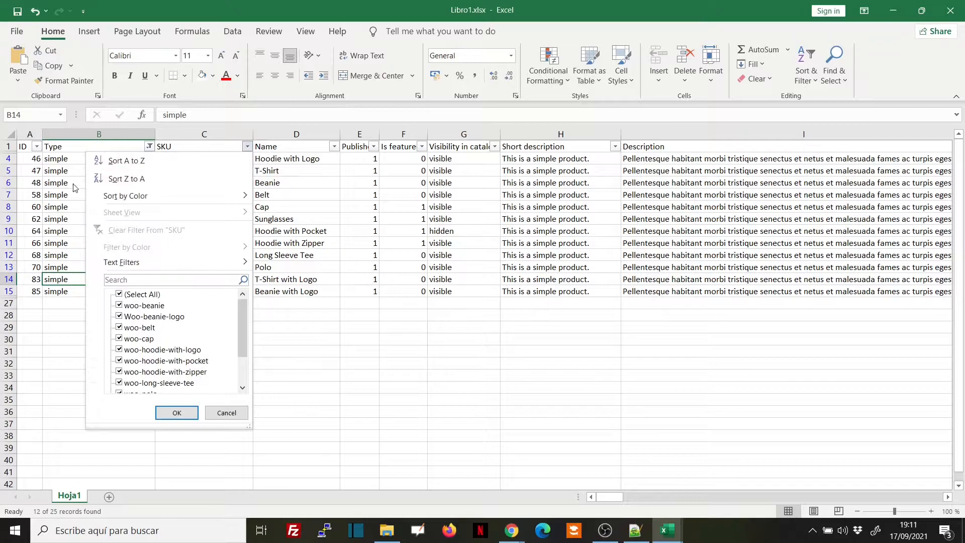
pyautogui.click(120, 327)
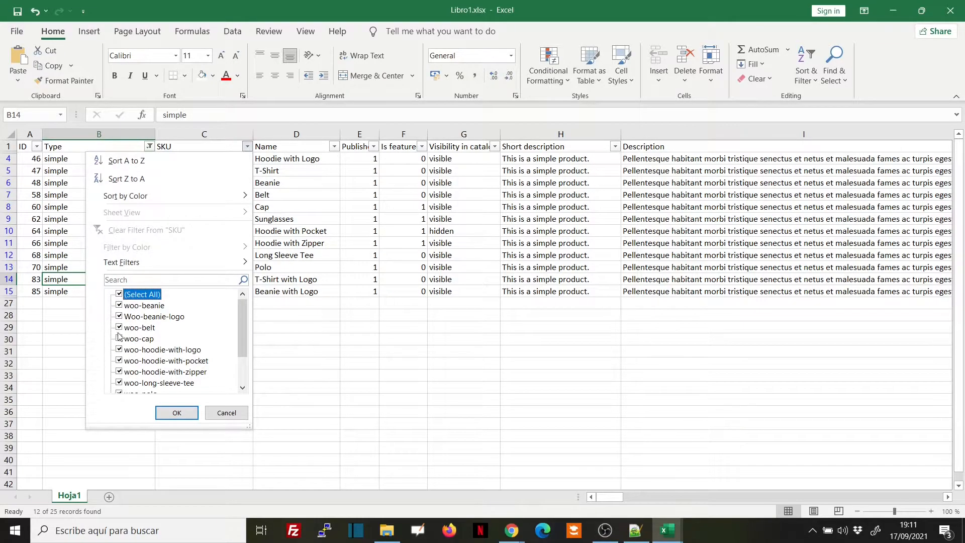
pyautogui.click(119, 294)
pyautogui.click(119, 294)
pyautogui.click(119, 327)
pyautogui.click(175, 411)
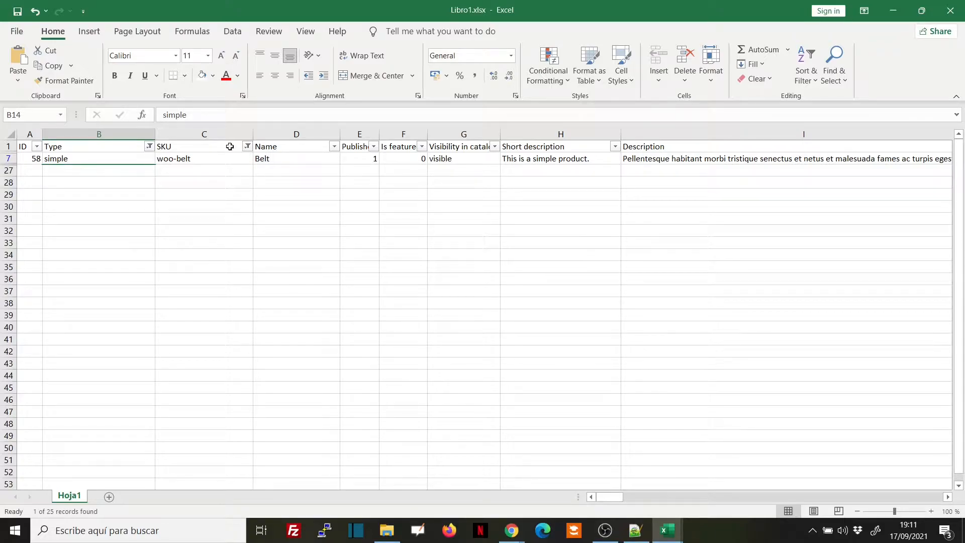
# Step: Clear the filter from the SKU column while keeping the Type filter
pyautogui.click(246, 146)
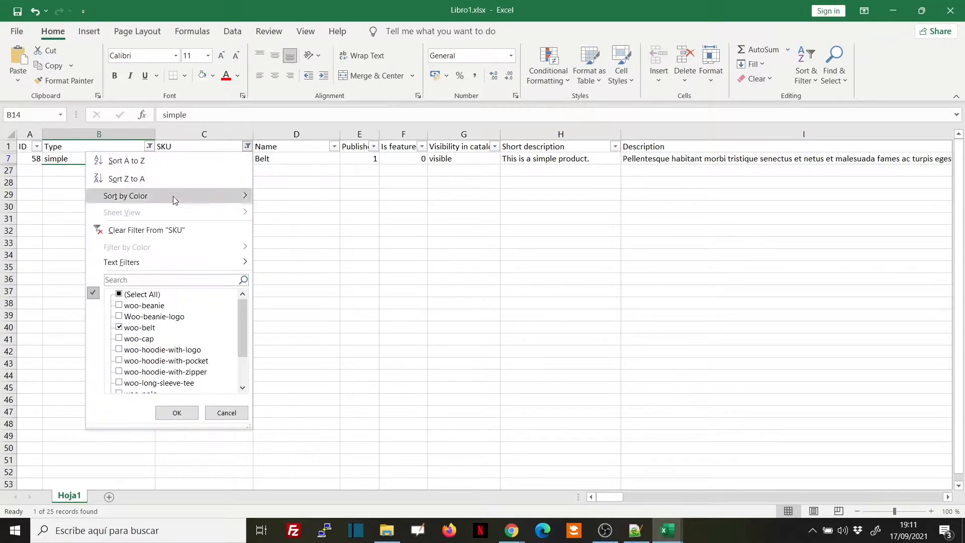
pyautogui.click(132, 231)
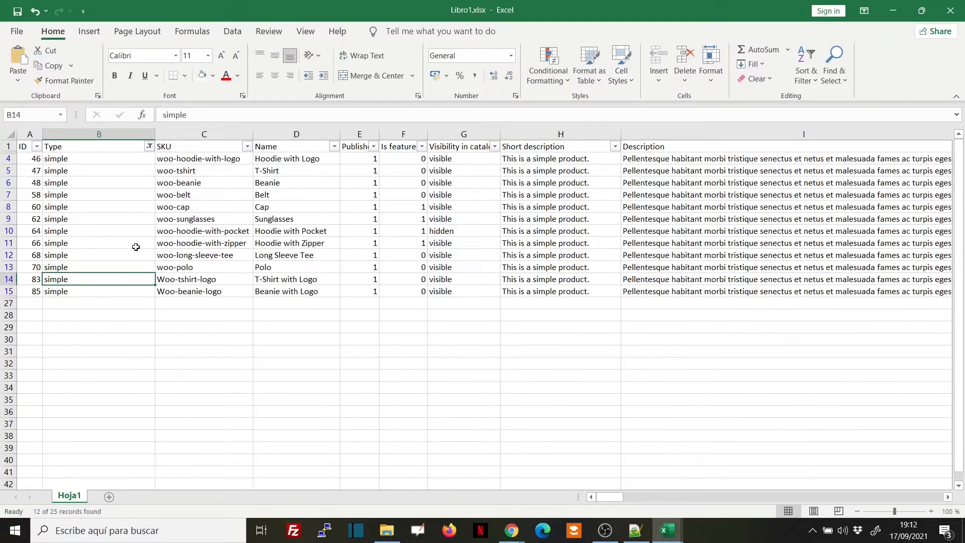
# Step: Clear all active filters from the product table so every row is shown
pyautogui.click(149, 146)
pyautogui.click(279, 218)
pyautogui.click(806, 71)
pyautogui.click(833, 174)
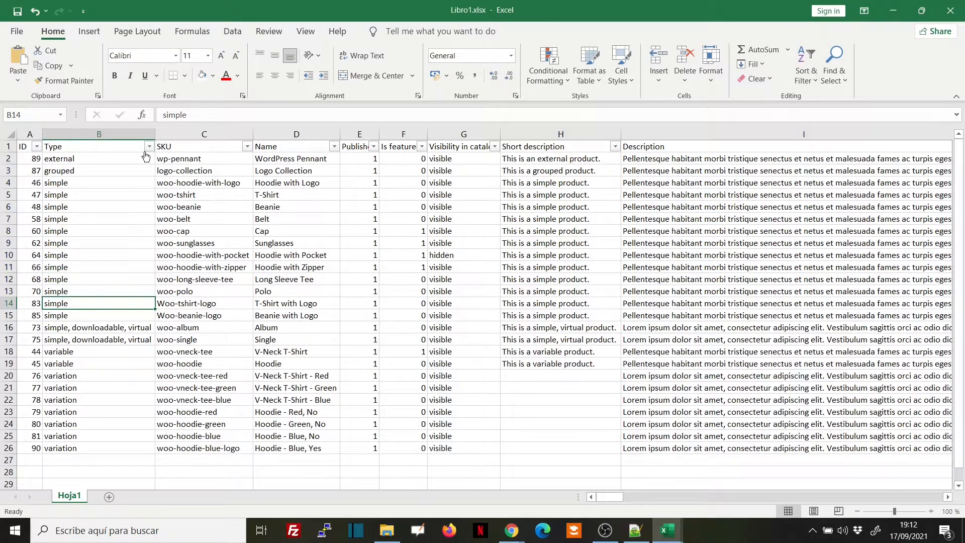
# Step: Filter the ID column by searching its values for 64 and keeping only that match
pyautogui.click(36, 147)
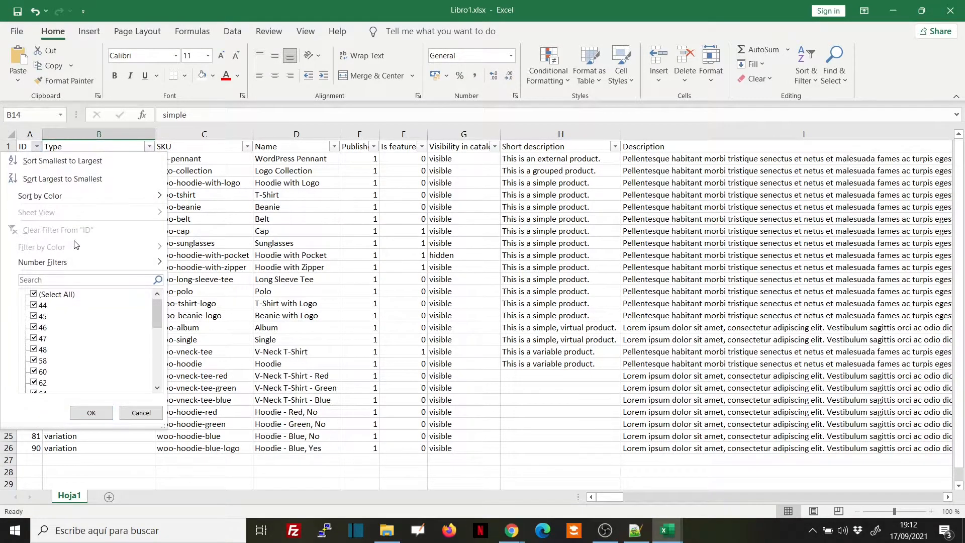
pyautogui.click(75, 282)
pyautogui.write('64')
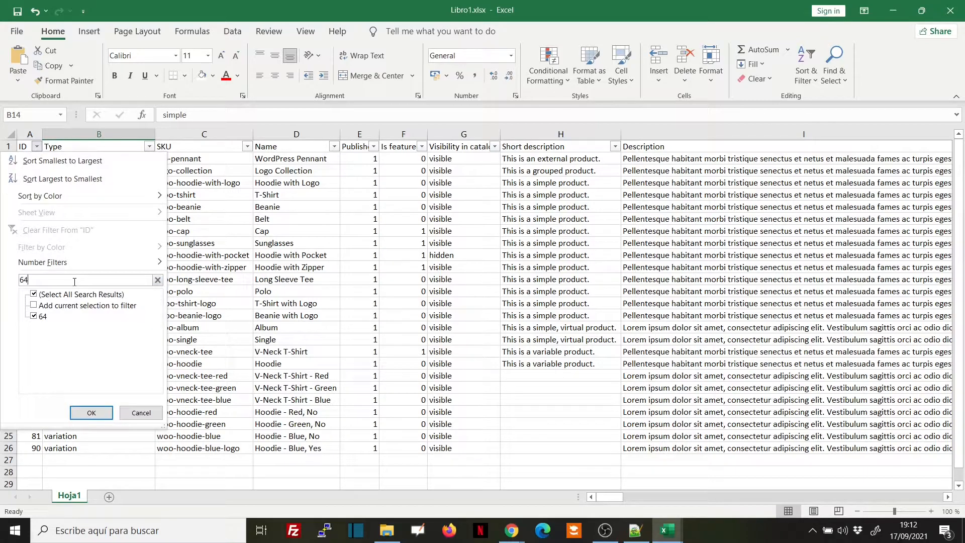
pyautogui.click(91, 412)
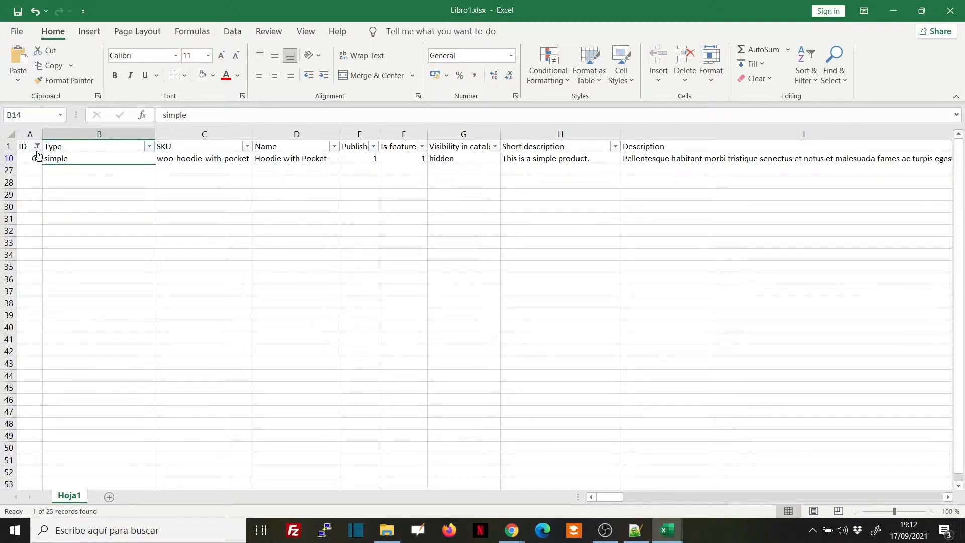
# Step: Clear the 64 filter from the ID column
pyautogui.click(38, 146)
pyautogui.click(47, 231)
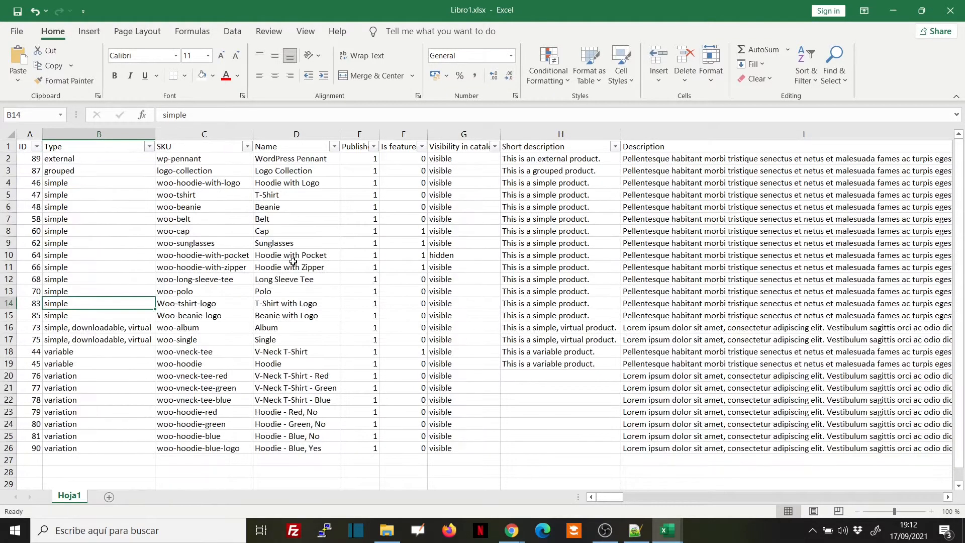
pyautogui.click(301, 206)
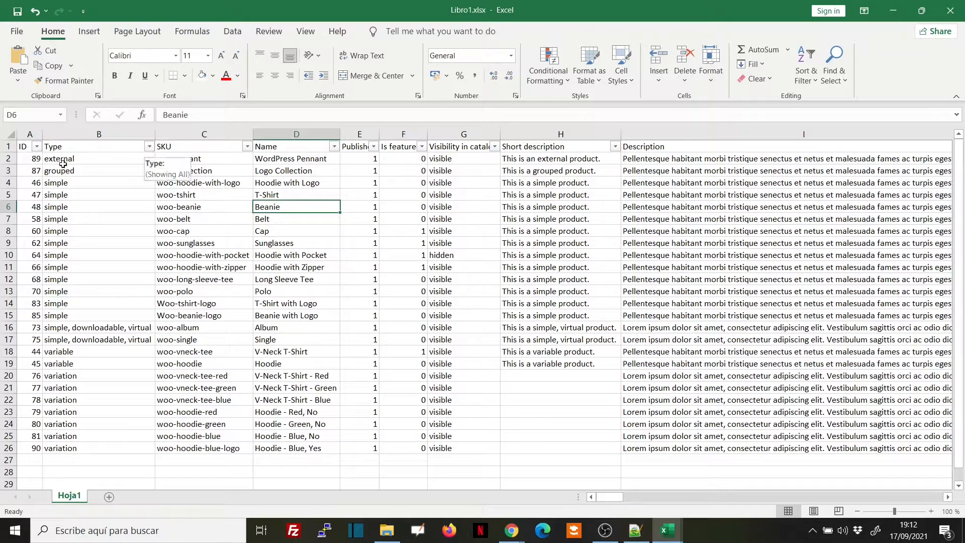
# Step: Examine the number filter conditions offered for the ID column and the text filter conditions offered for the SKU column
pyautogui.click(37, 148)
pyautogui.moveTo(51, 271)
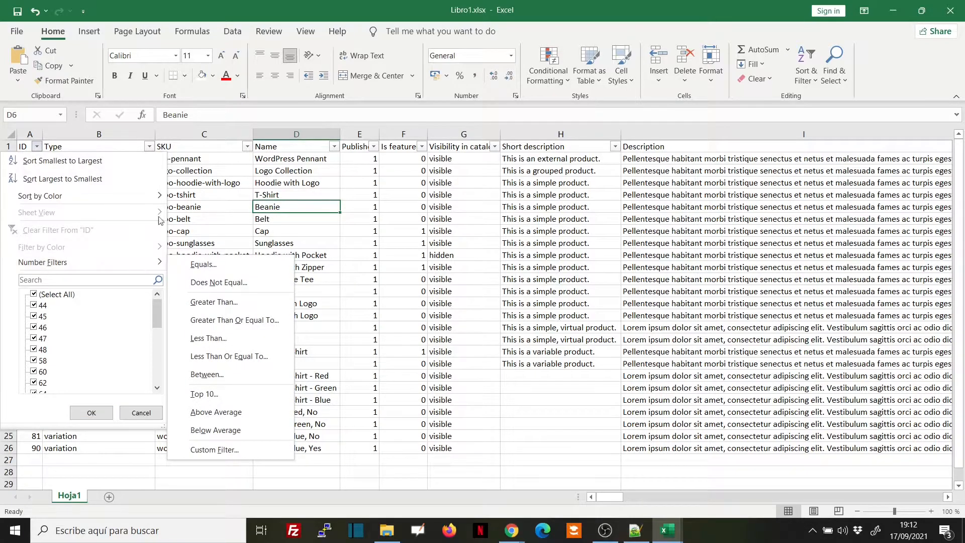
pyautogui.click(226, 152)
pyautogui.click(245, 148)
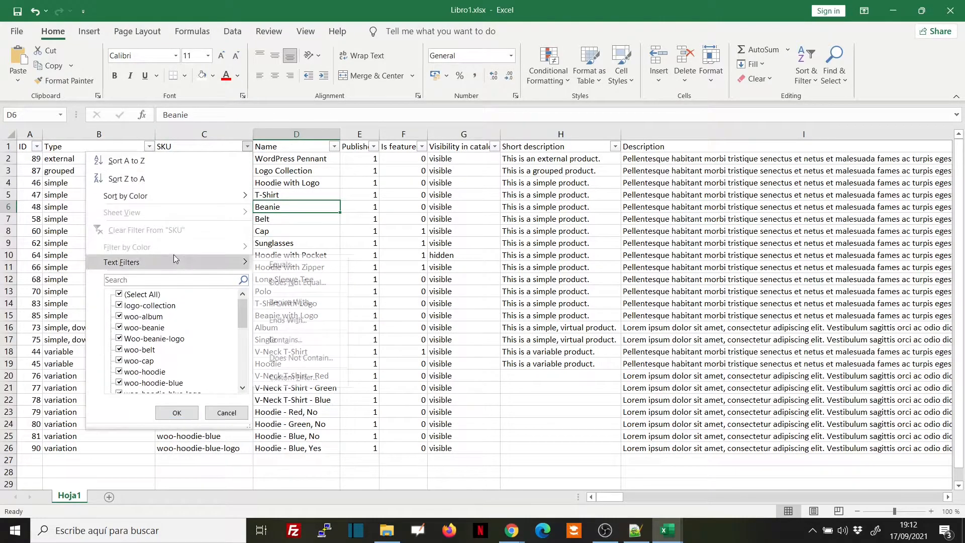
pyautogui.click(372, 232)
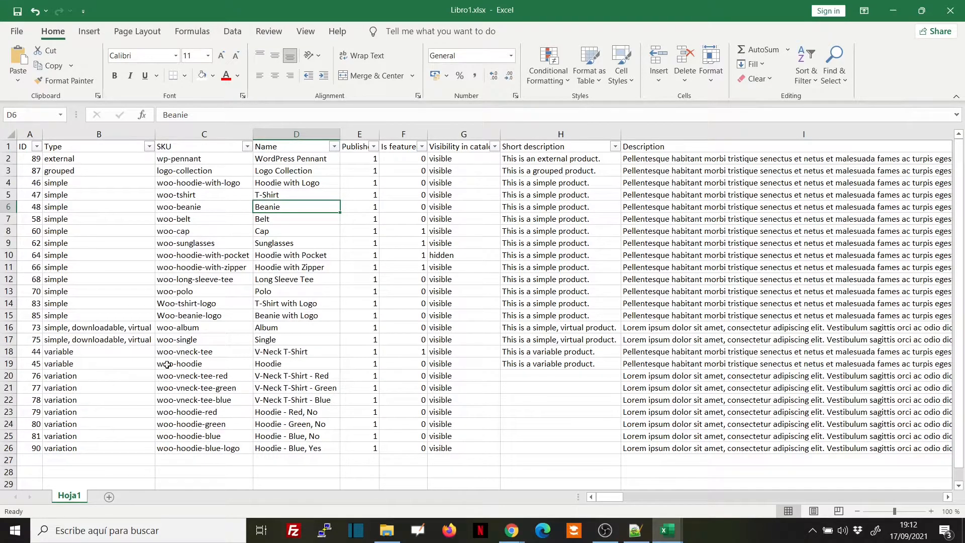
pyautogui.click(35, 145)
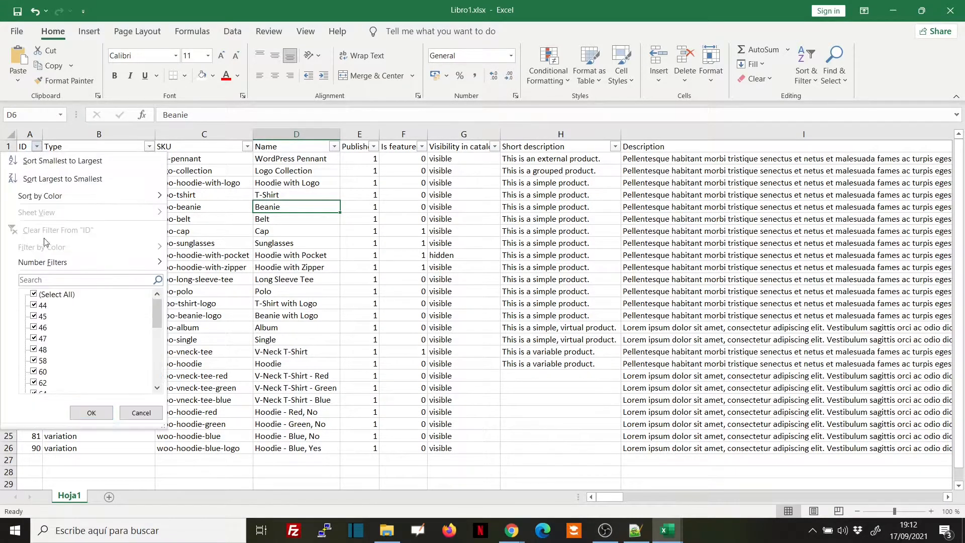
pyautogui.moveTo(52, 262)
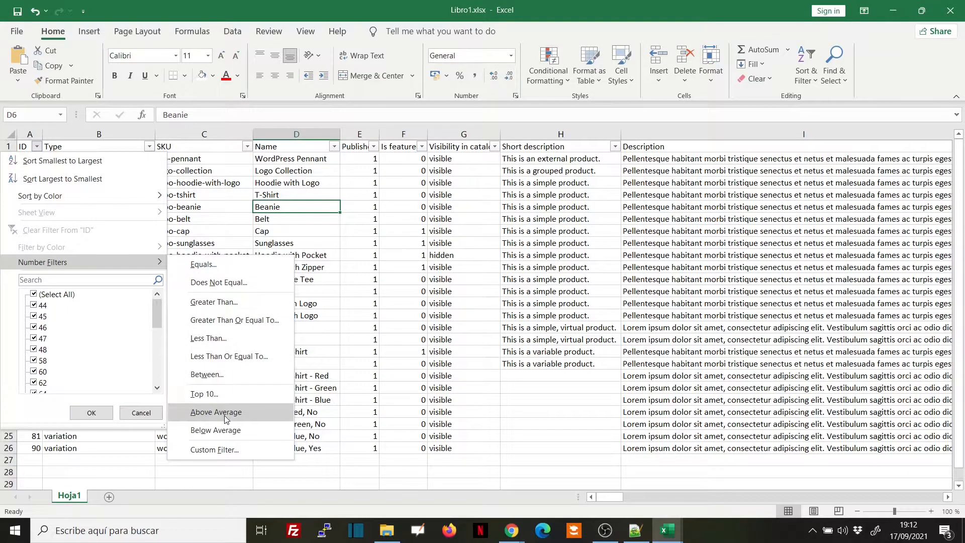
pyautogui.click(400, 340)
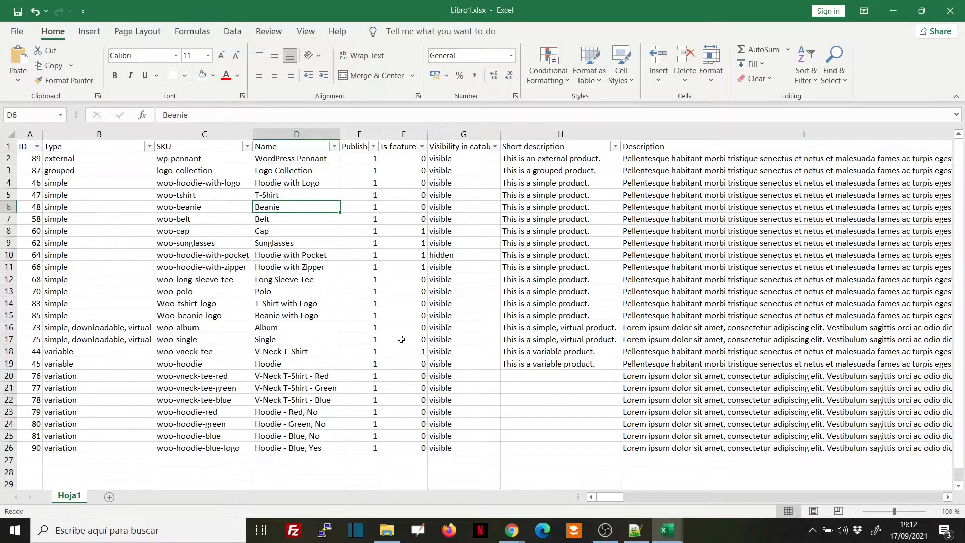
# Step: Filter the ID column with an "is less than" number condition
pyautogui.click(36, 146)
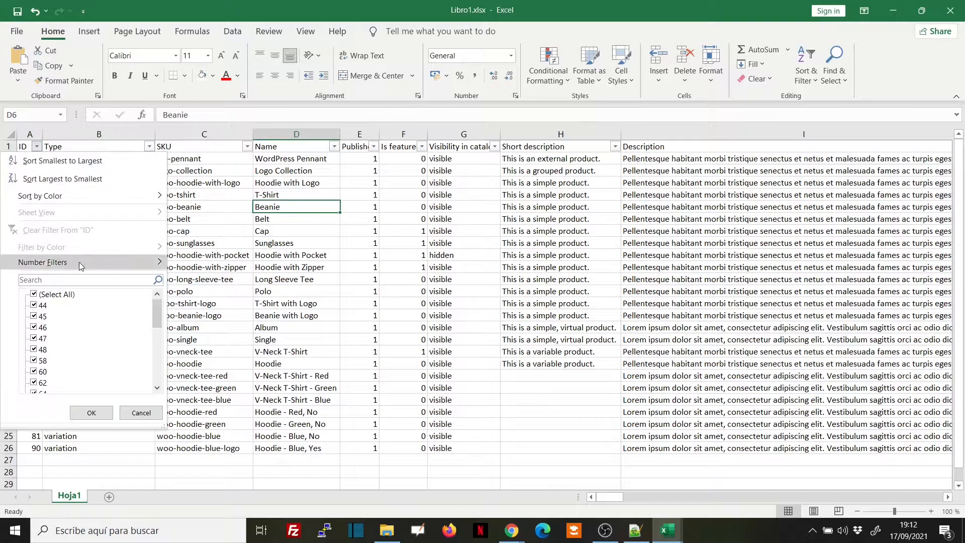
pyautogui.click(222, 340)
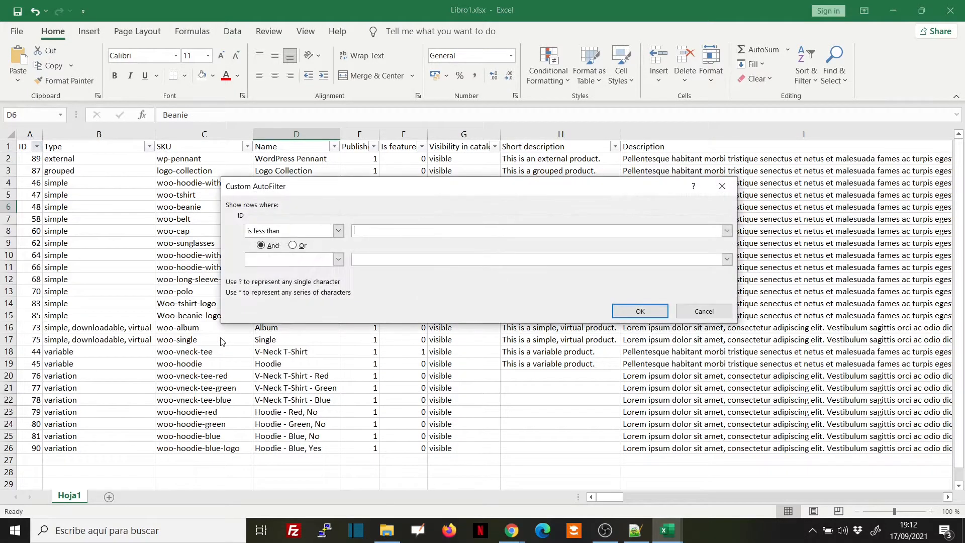
pyautogui.press('Return')
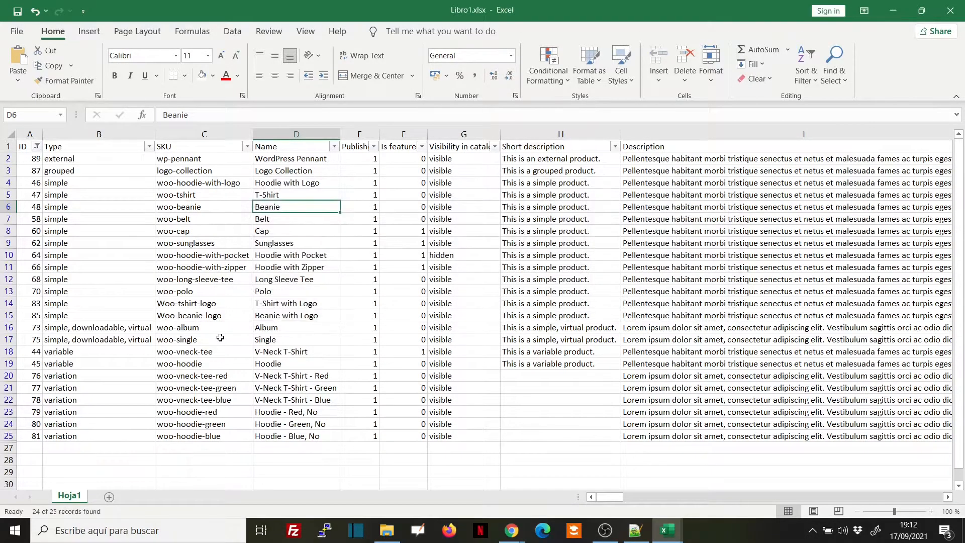
# Step: Check the ID values in the filter list and clear the less-than filter from the ID column
pyautogui.click(36, 146)
pyautogui.scroll(-5, 71, 346)
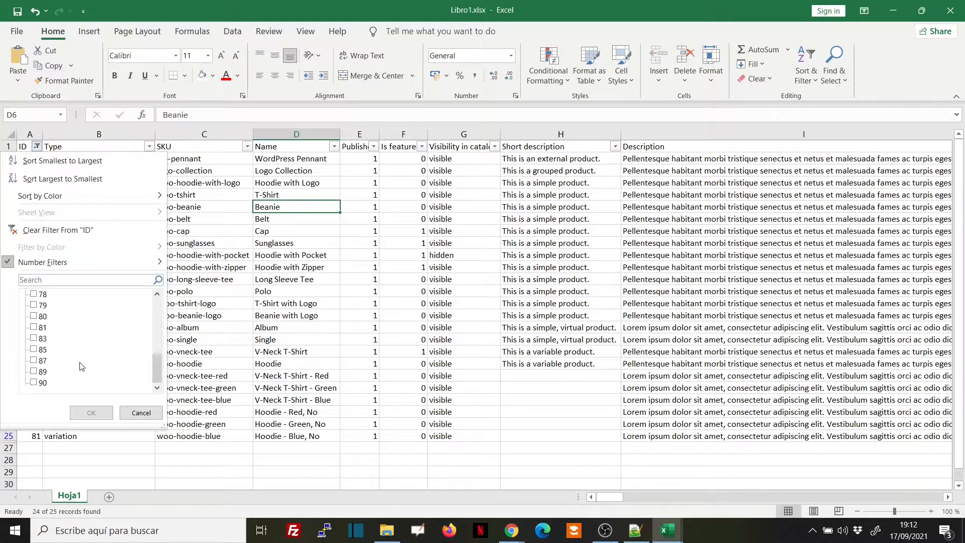
pyautogui.scroll(4, 48, 354)
pyautogui.scroll(3, 45, 293)
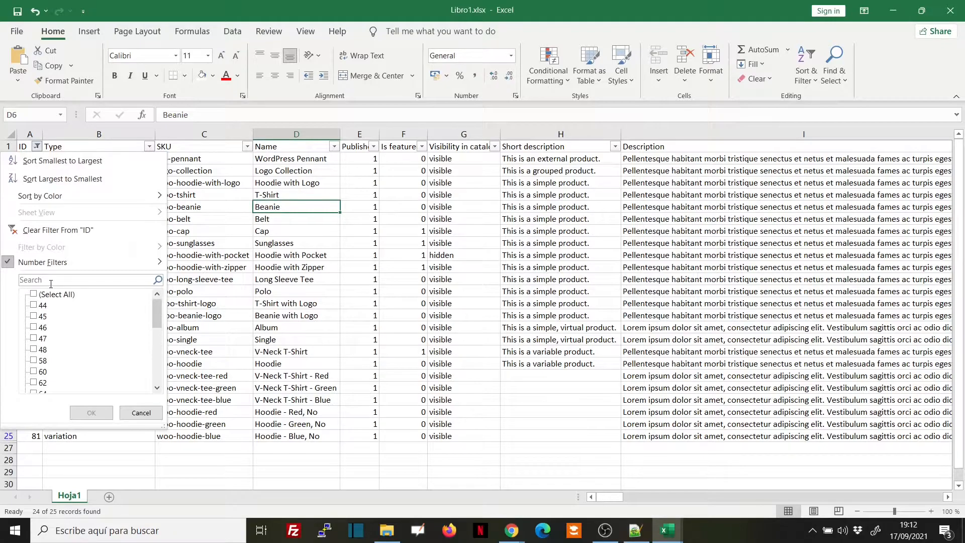
pyautogui.click(40, 231)
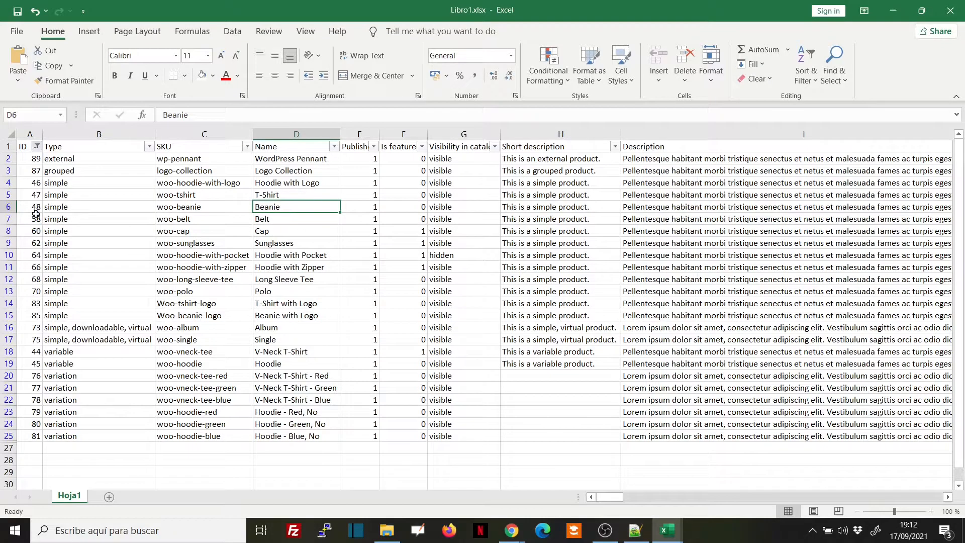
# Step: Filter the ID column with a number condition to show only IDs less than 70
pyautogui.click(36, 146)
pyautogui.scroll(-2, 42, 334)
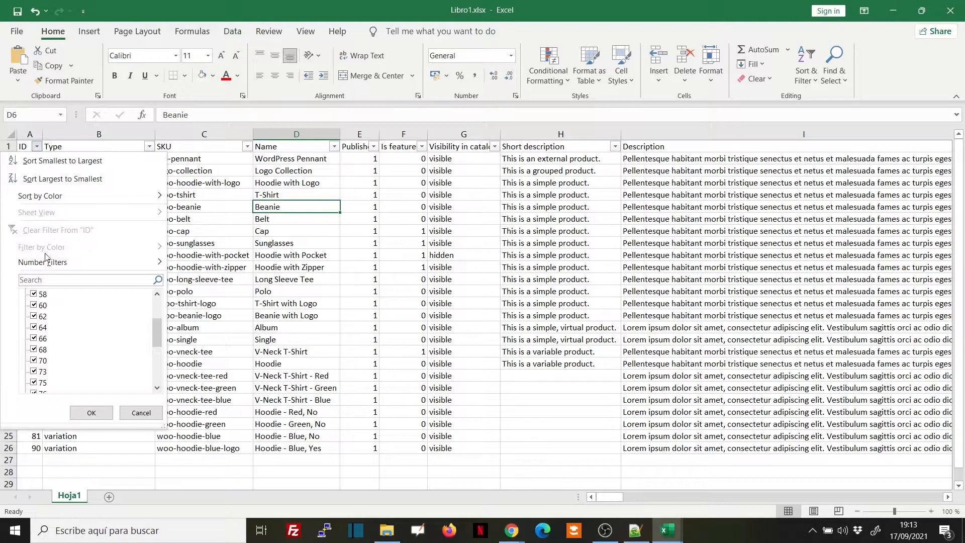
pyautogui.click(211, 342)
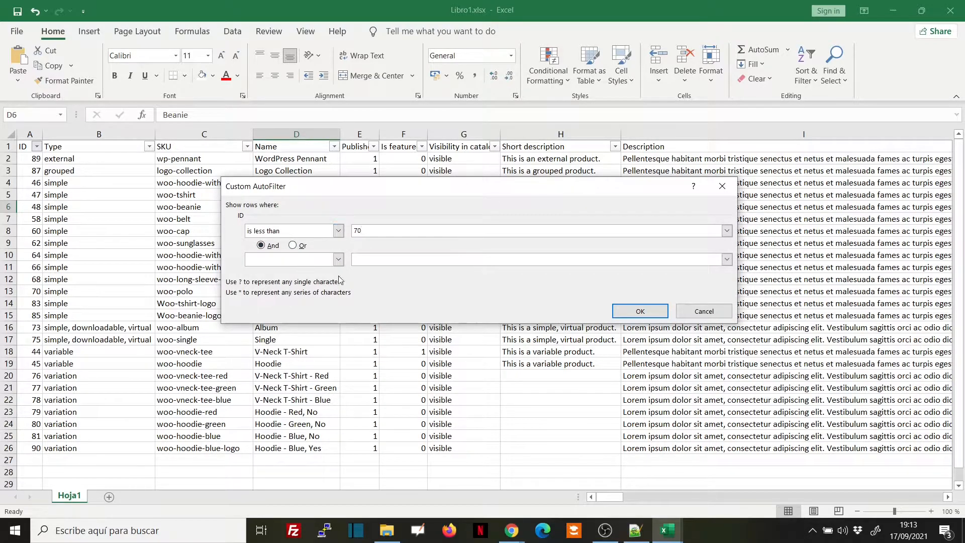
pyautogui.click(337, 259)
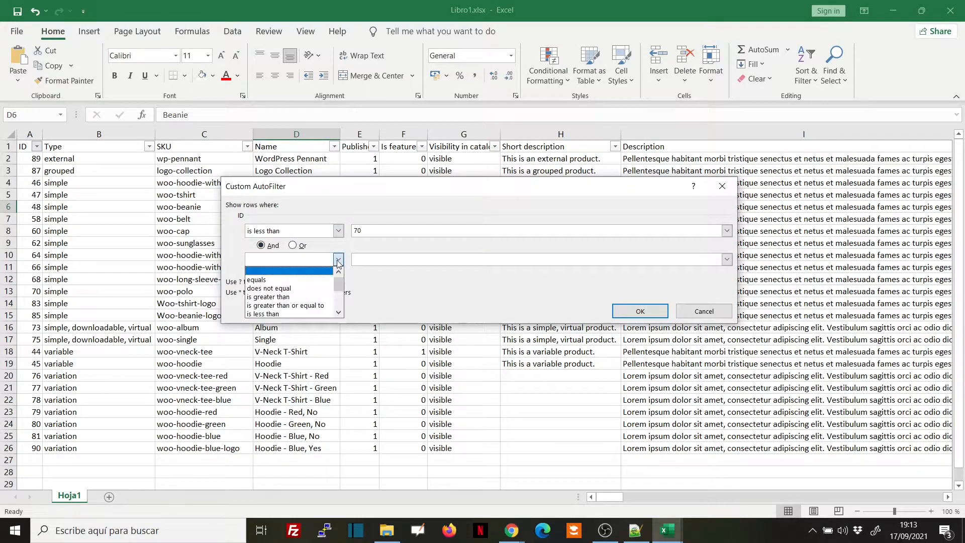
pyautogui.click(338, 261)
pyautogui.click(640, 311)
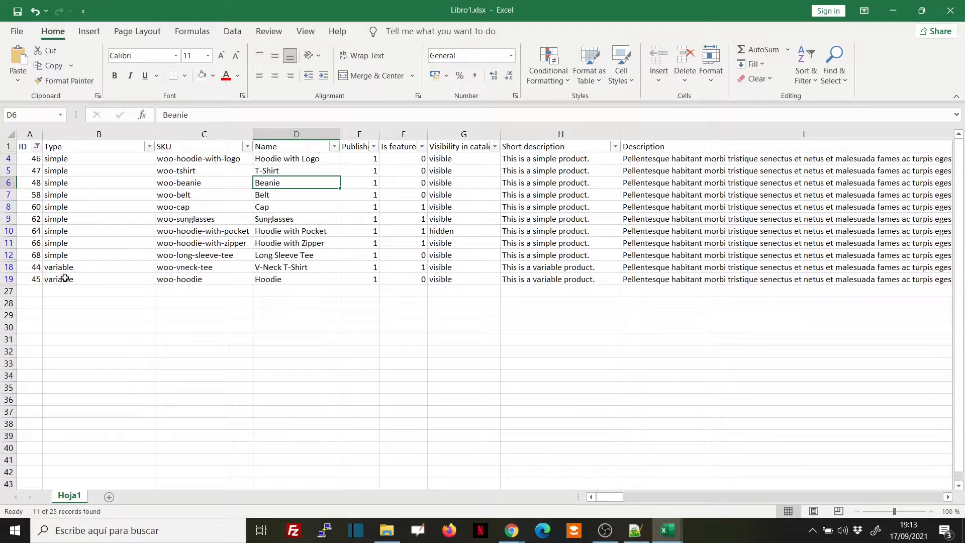
# Step: Clear the less-than-70 filter from the ID column
pyautogui.click(38, 147)
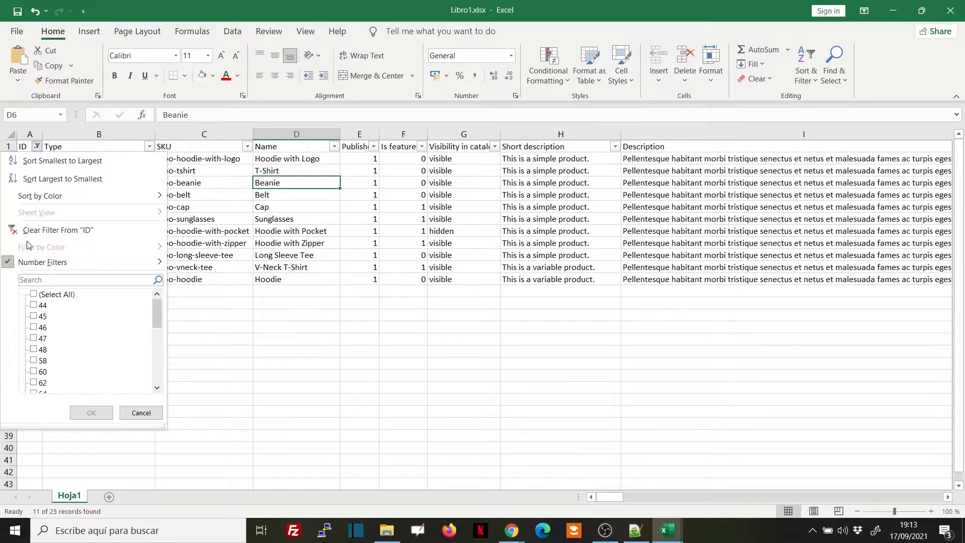
pyautogui.press('Escape')
pyautogui.click(123, 194)
# Step: Apply a text filter to the Type column that shows only rows containing "sim"
pyautogui.click(150, 146)
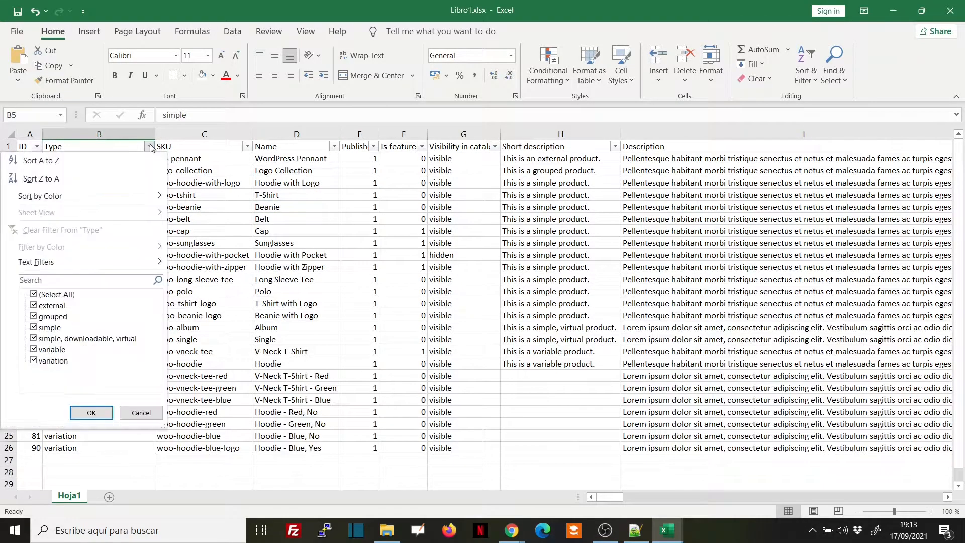
pyautogui.moveTo(111, 256)
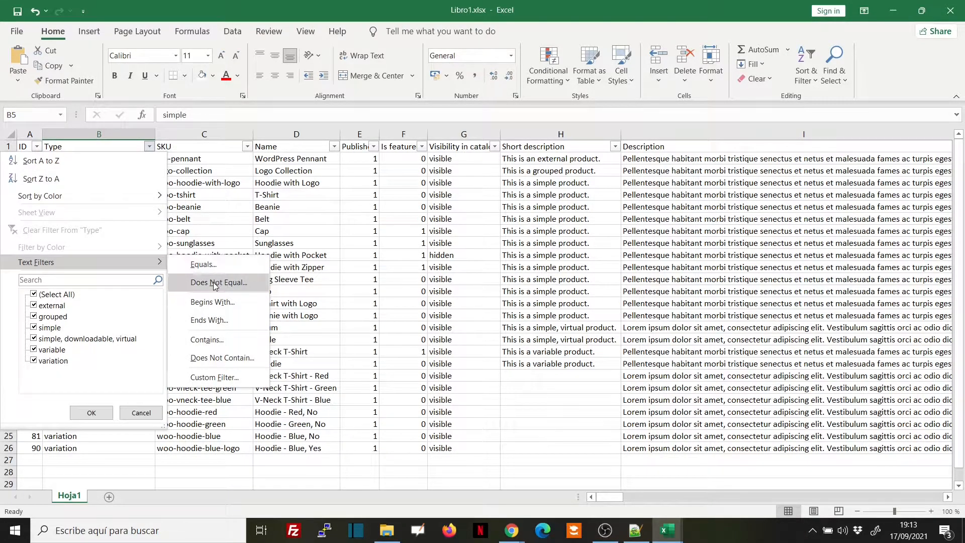
pyautogui.click(206, 340)
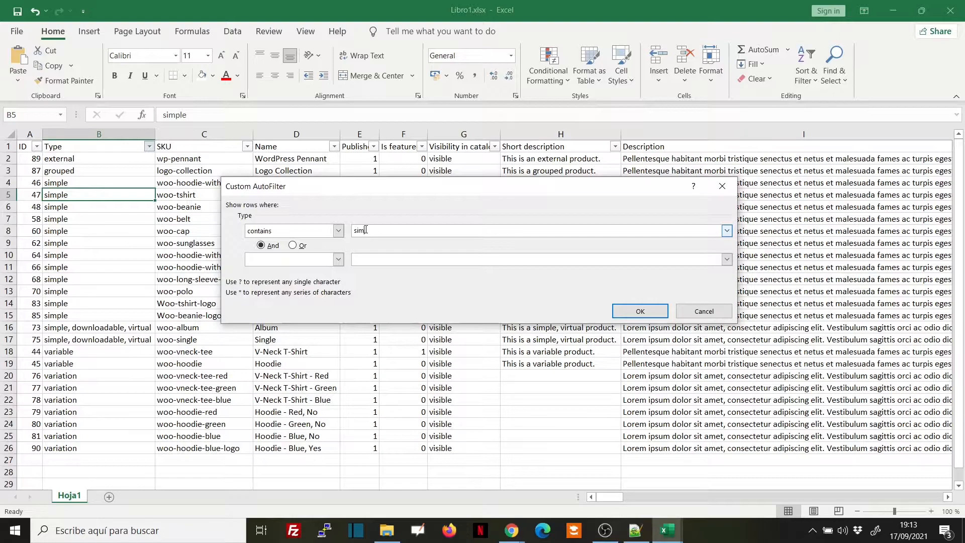
pyautogui.press('Return')
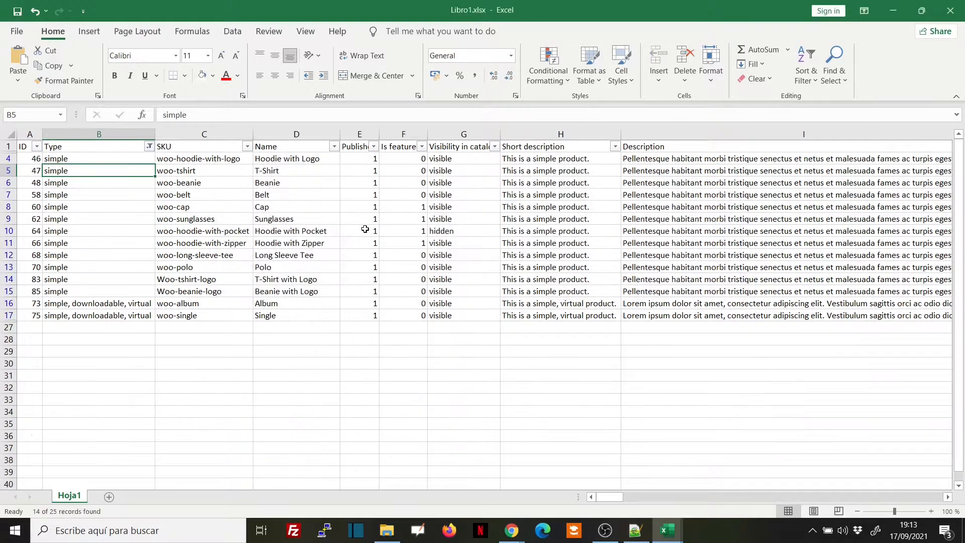
# Step: Check the "simple, downloadable, virtual" entries and clear the text filter from the Type column
pyautogui.click(67, 303)
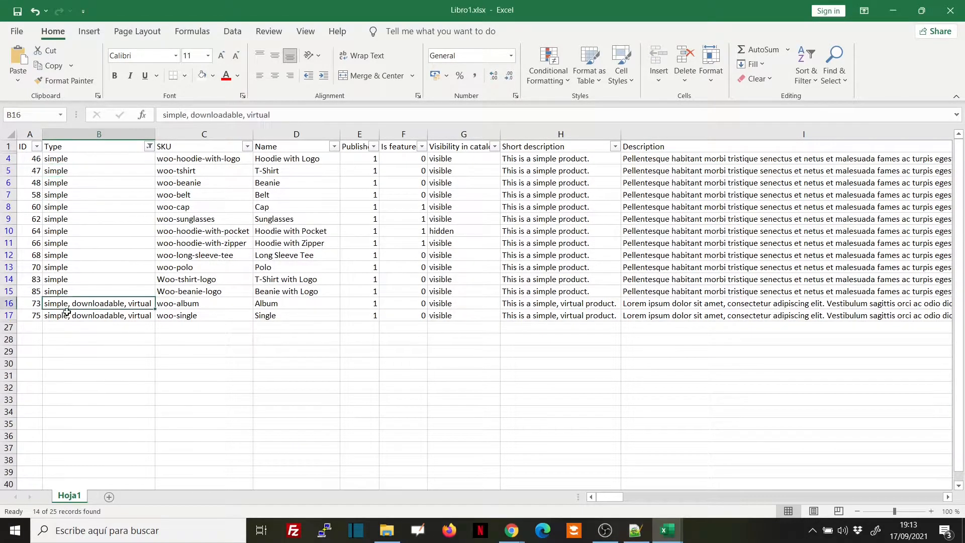
pyautogui.press('Down')
pyautogui.press('Up')
pyautogui.click(149, 146)
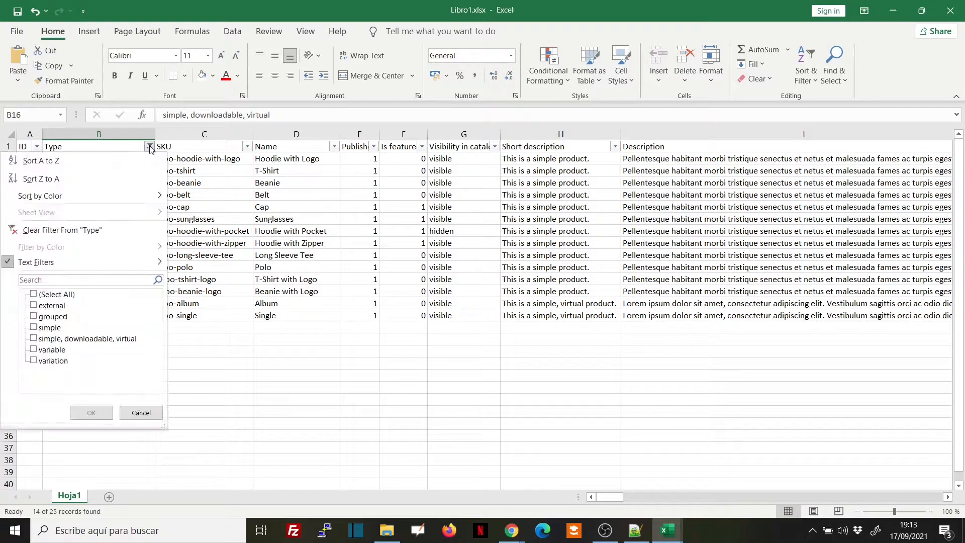
pyautogui.click(62, 231)
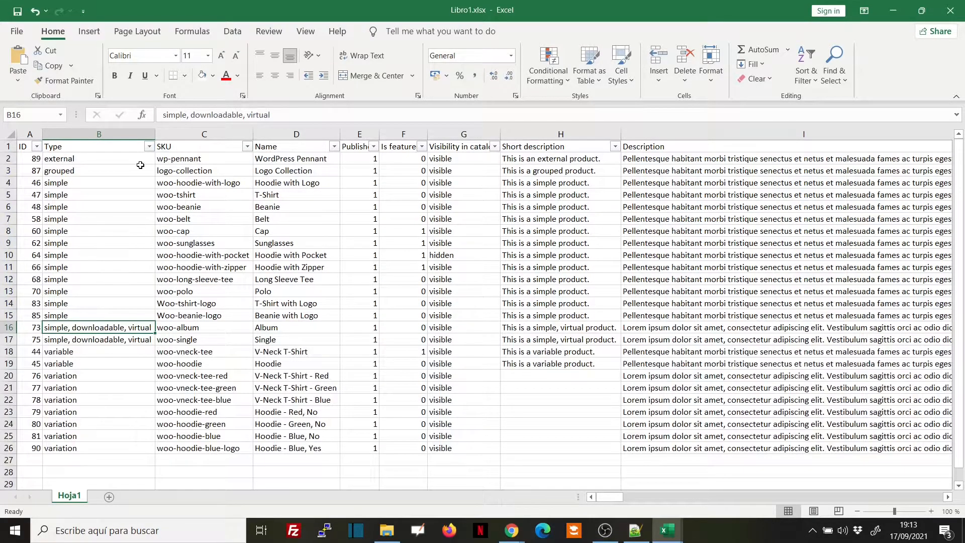
# Step: Try a custom filter on the Type column with the conditions equals 3 and does not equal 44, and cancel it
pyautogui.click(149, 147)
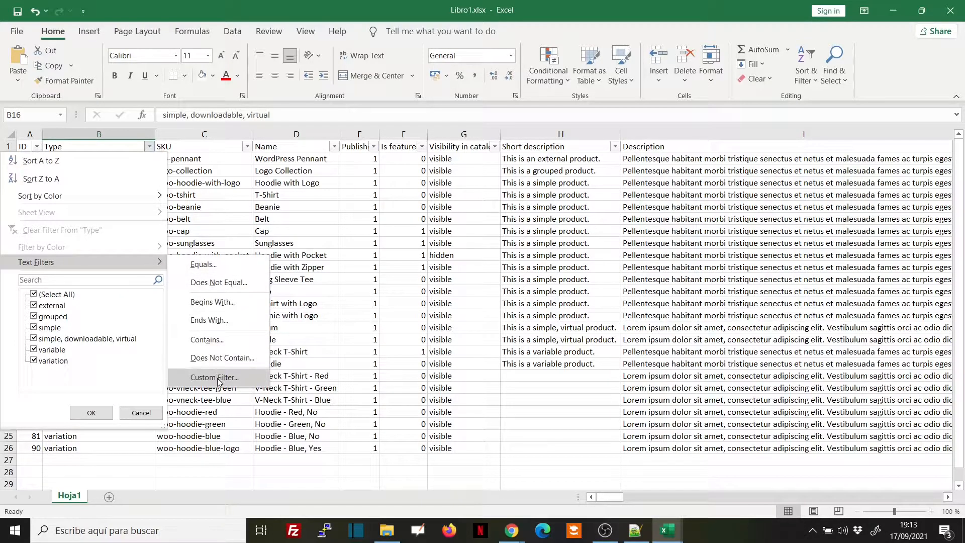
pyautogui.click(220, 377)
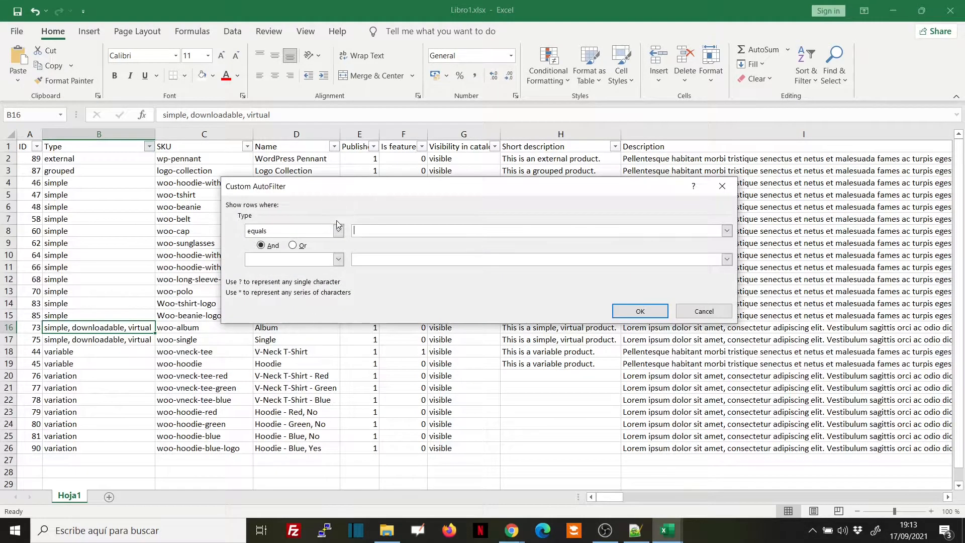
pyautogui.click(338, 231)
pyautogui.scroll(-1, 296, 268)
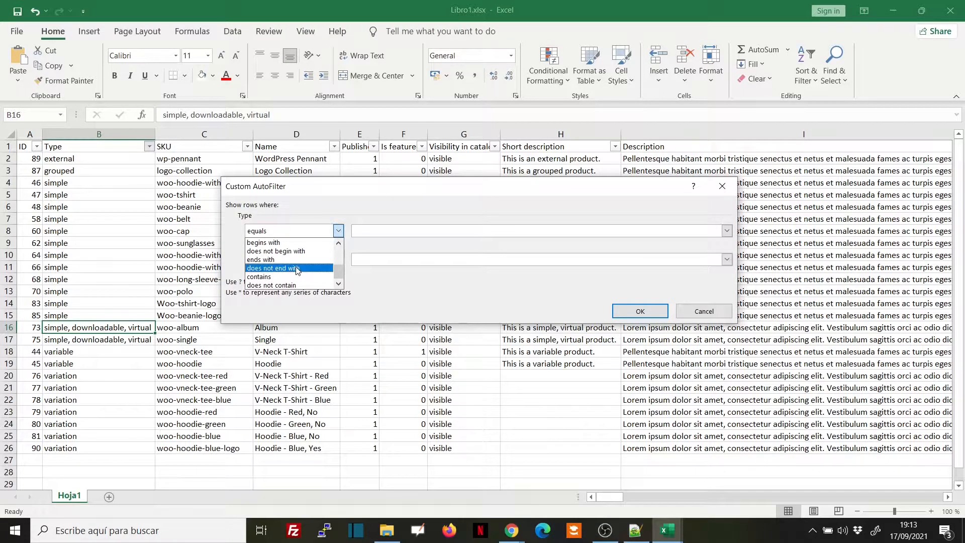
pyautogui.click(365, 277)
pyautogui.click(338, 259)
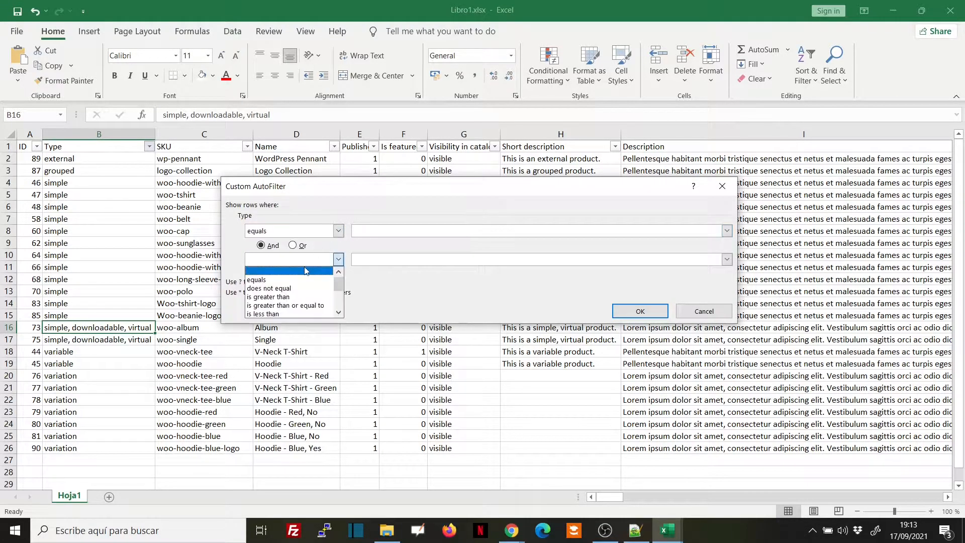
pyautogui.click(285, 286)
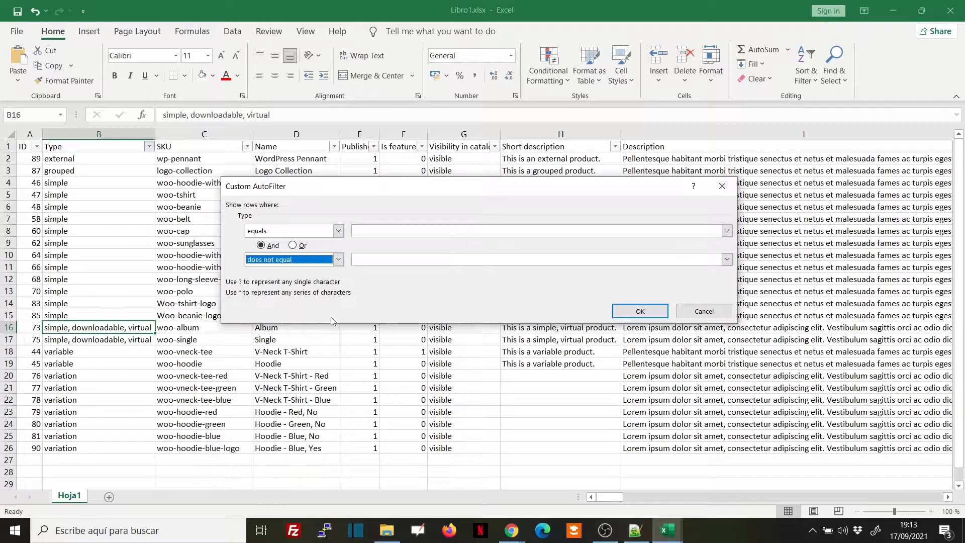
pyautogui.click(383, 231)
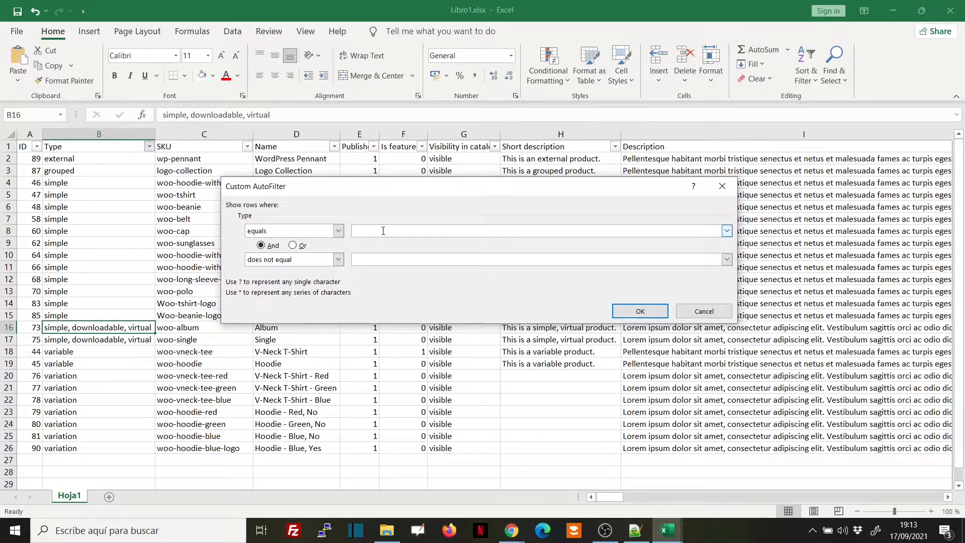
pyautogui.write('3')
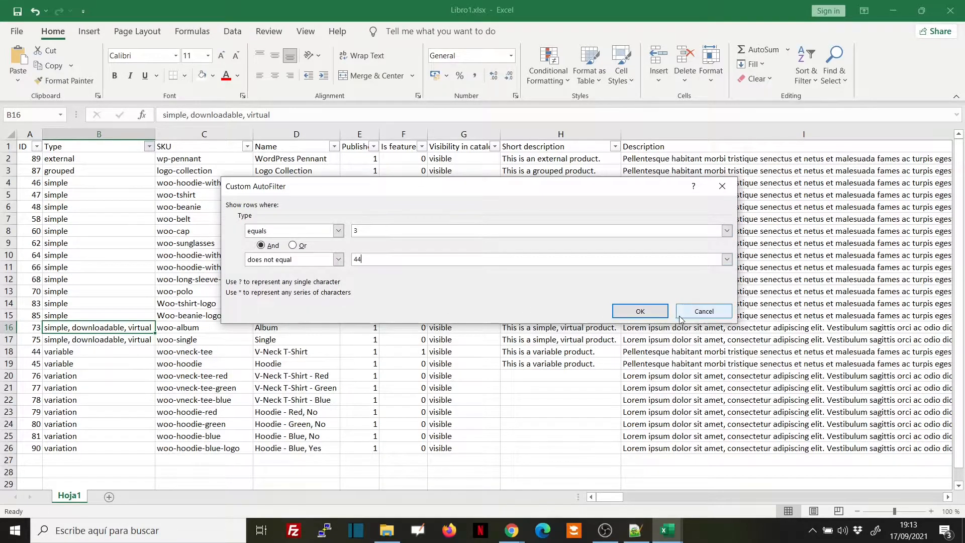
pyautogui.click(702, 311)
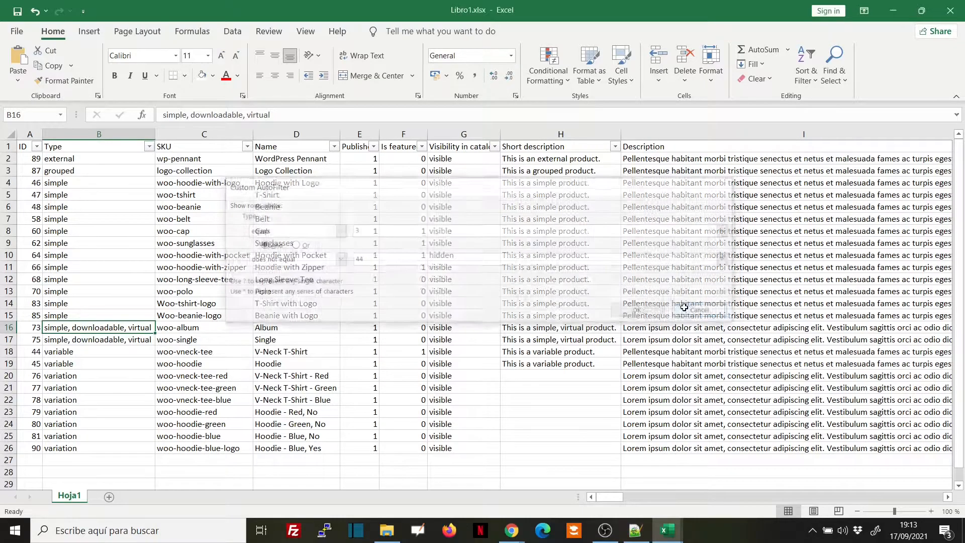
# Step: View the sort and filter options and the custom sort settings for the product table without applying a sort
pyautogui.click(170, 264)
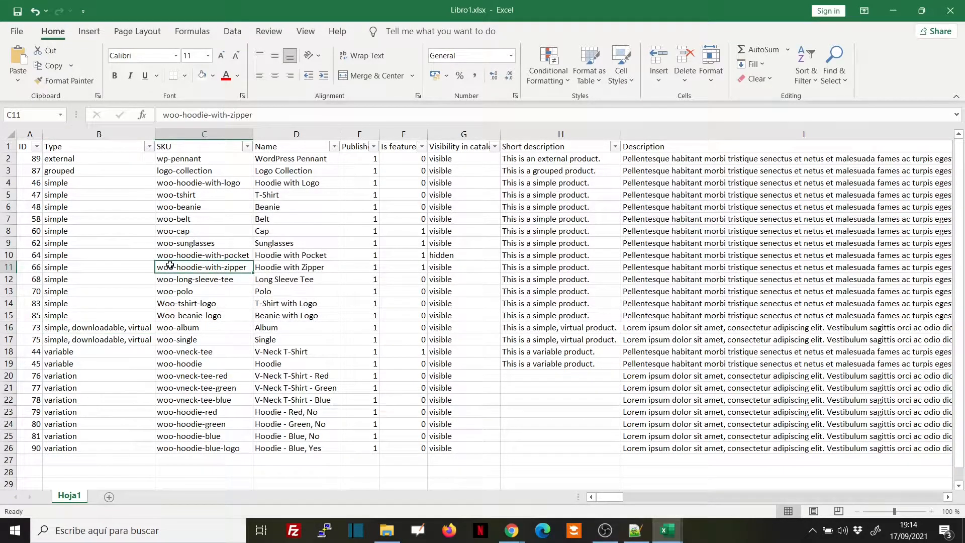
pyautogui.click(805, 71)
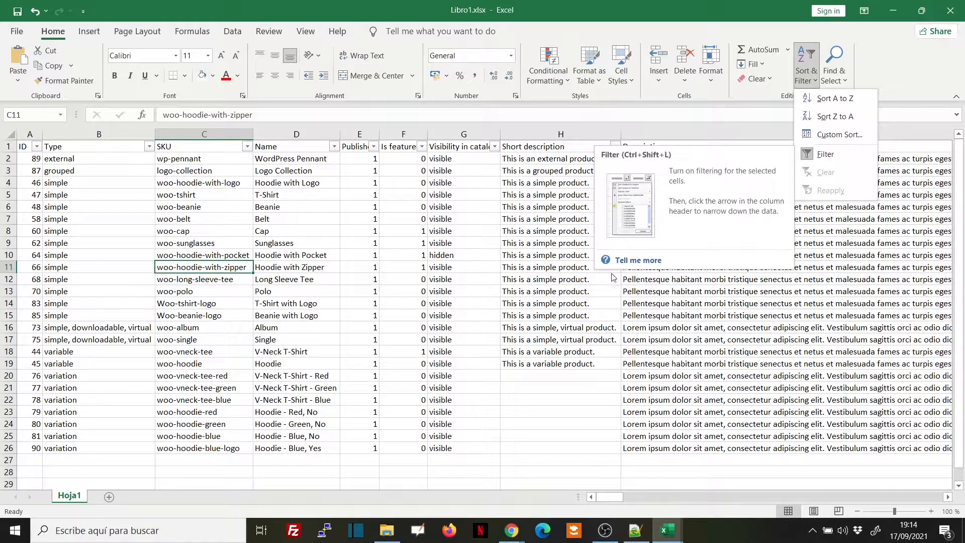
pyautogui.click(266, 268)
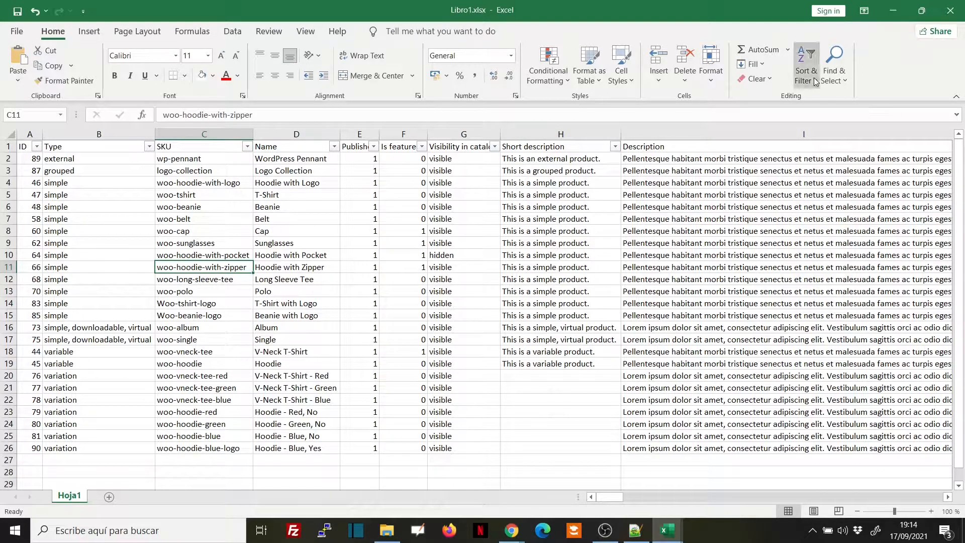
pyautogui.click(806, 63)
pyautogui.click(824, 135)
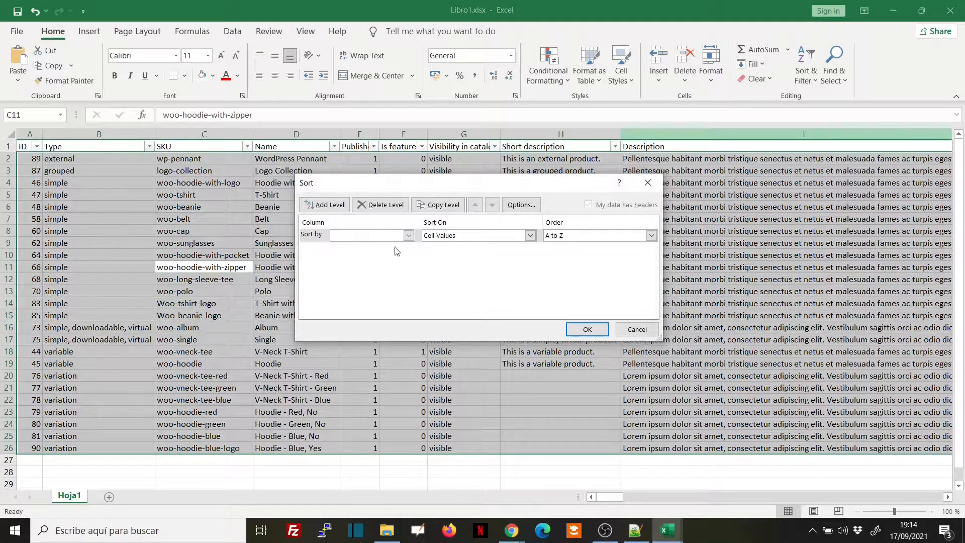
pyautogui.click(637, 330)
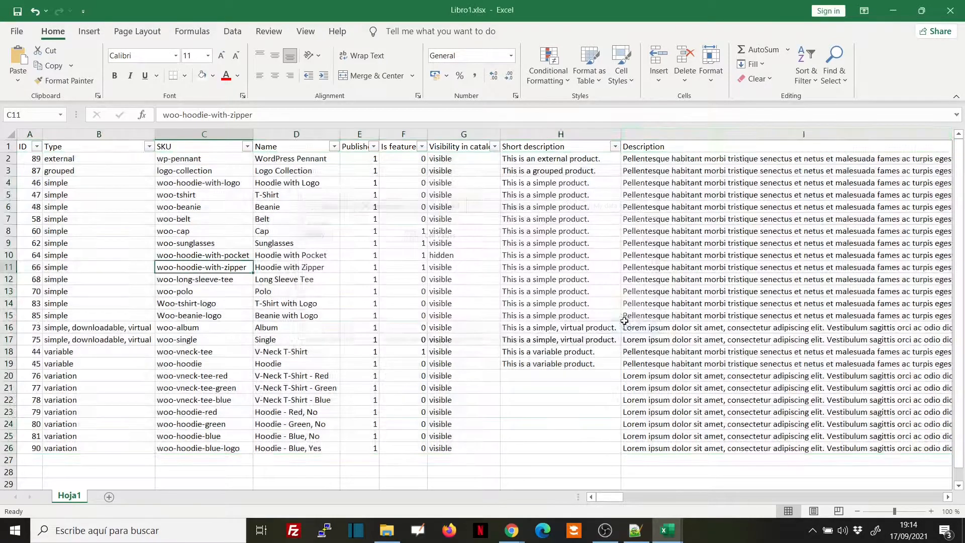
# Step: Show the sort and filter commands again, along with the dedicated set of data tools, and select the woo-long-sleeve-tee SKU cell
pyautogui.moveTo(601, 304); pyautogui.dragTo(583, 288)
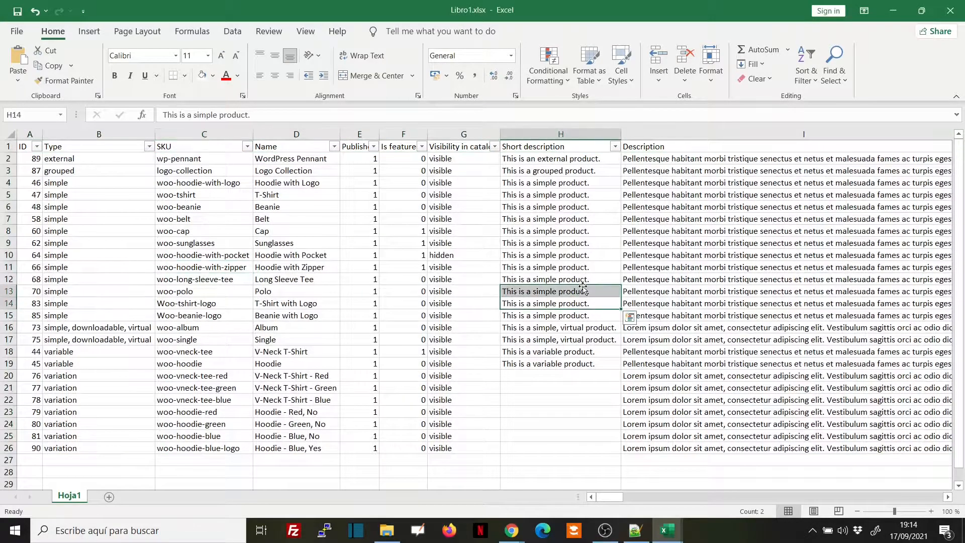
pyautogui.click(805, 75)
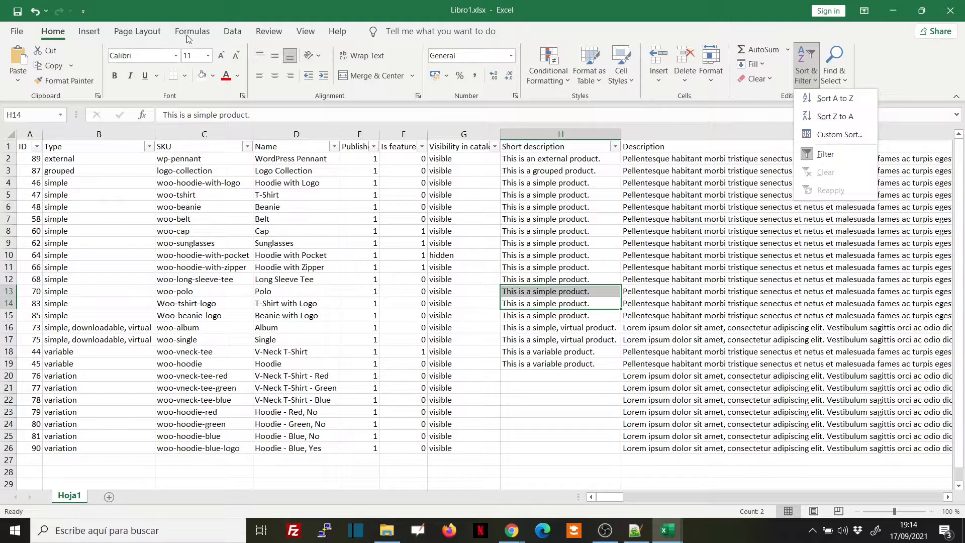
pyautogui.click(232, 31)
pyautogui.click(251, 280)
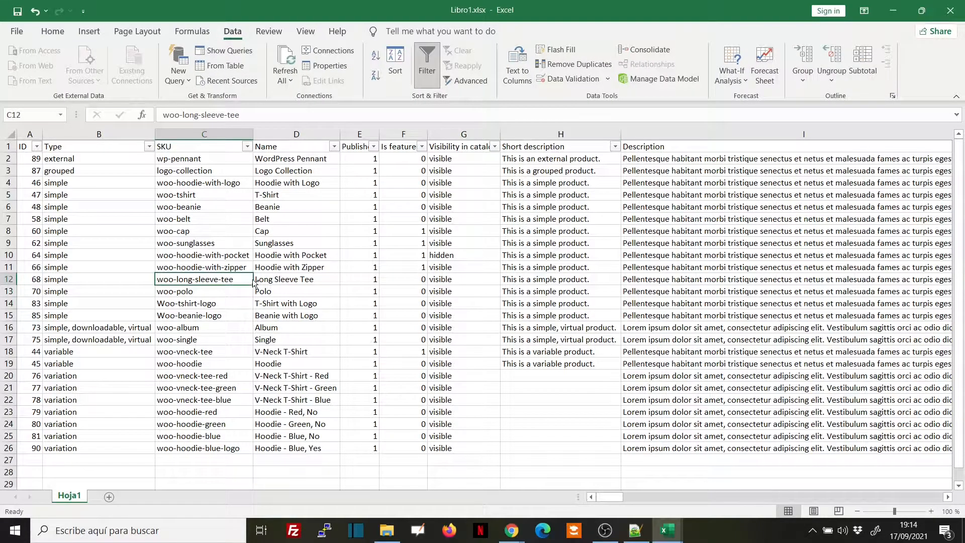